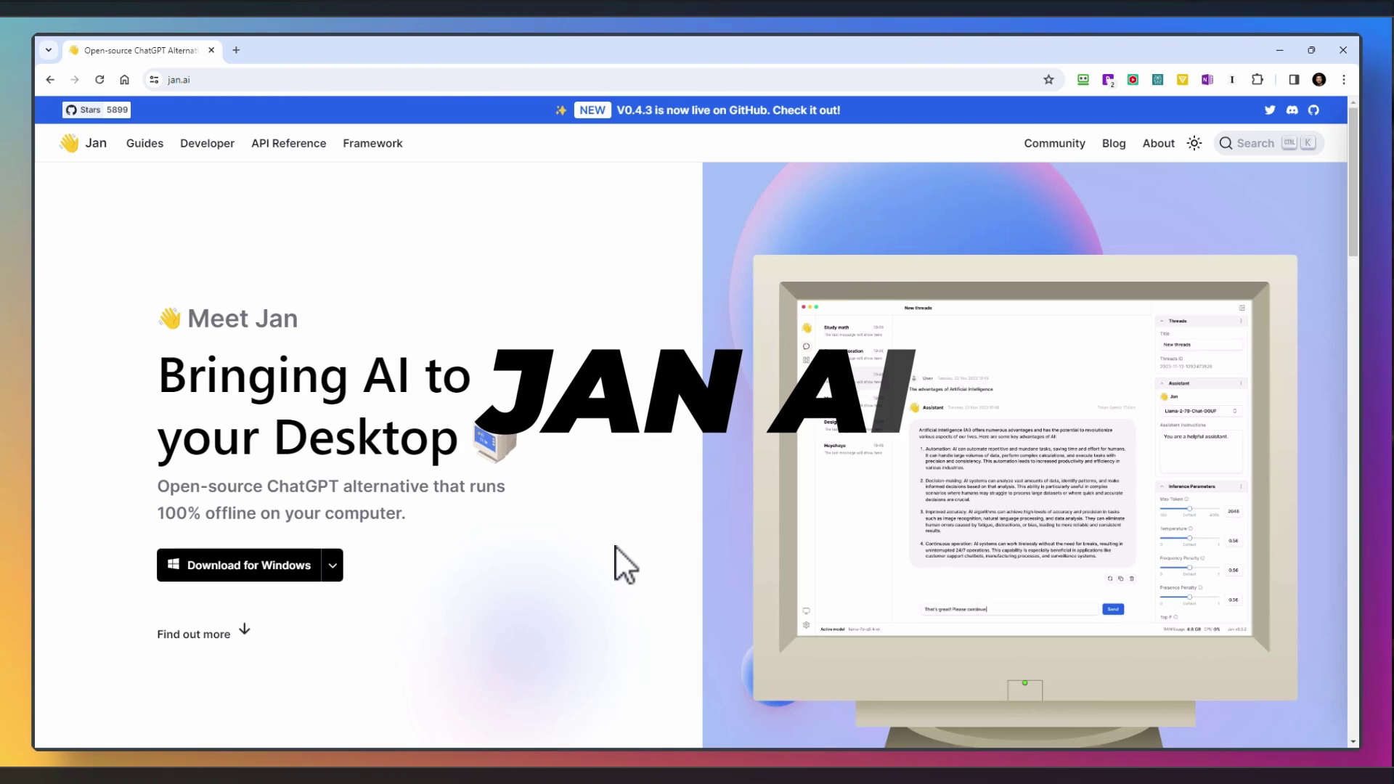
Step: Download the Jan 0.4.3 Windows installer (jan-win-x64-0.4.3.exe) in Chrome and run it
scroll(615, 546, down, 12)
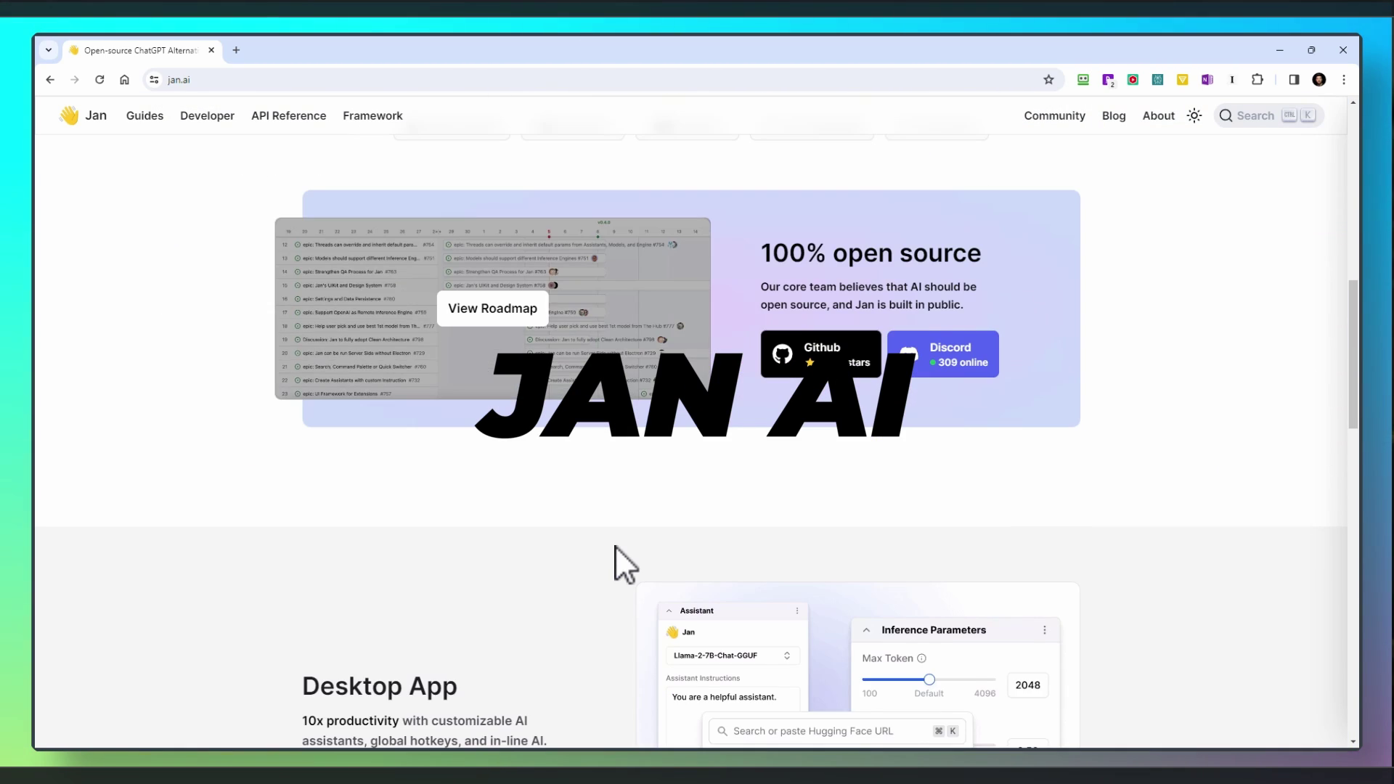
scroll(615, 546, down, 8)
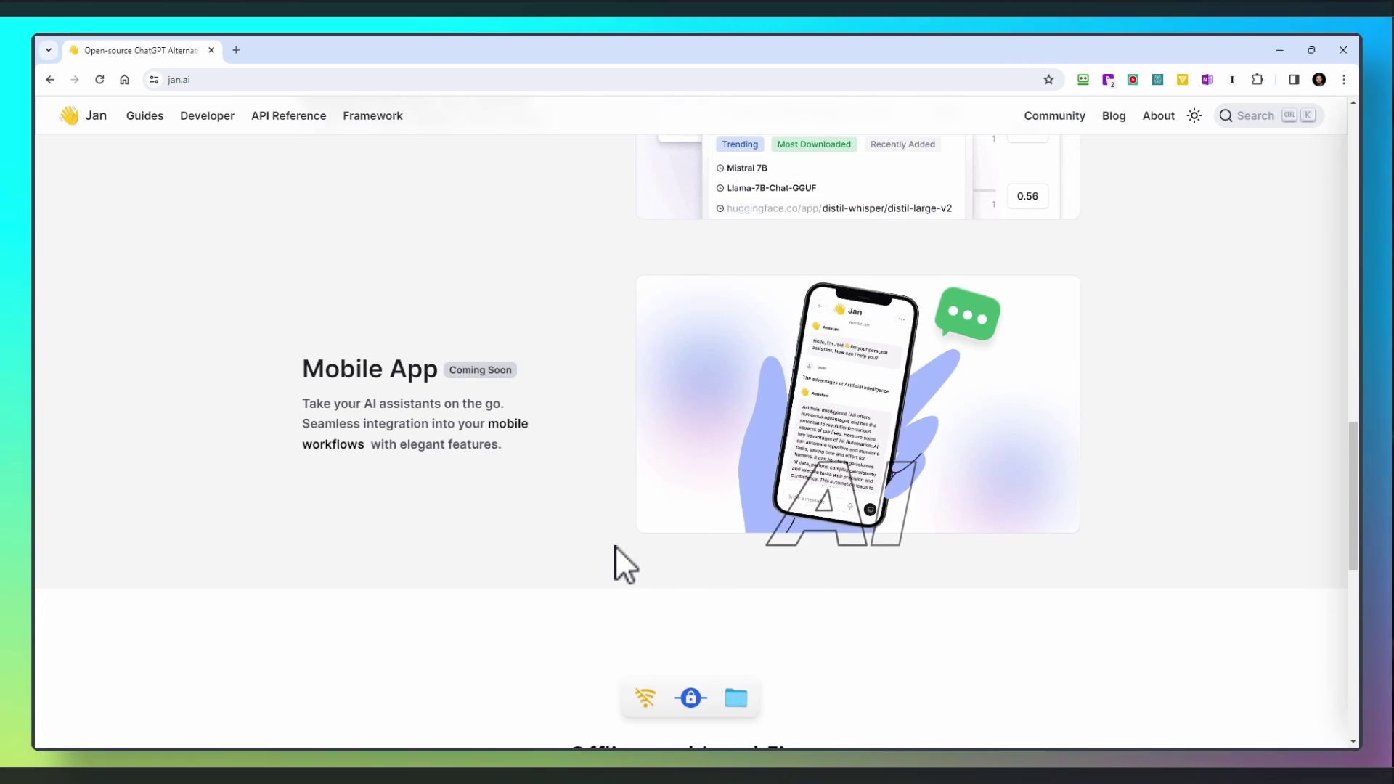
scroll(615, 546, down, 10)
scroll(616, 546, up, 3)
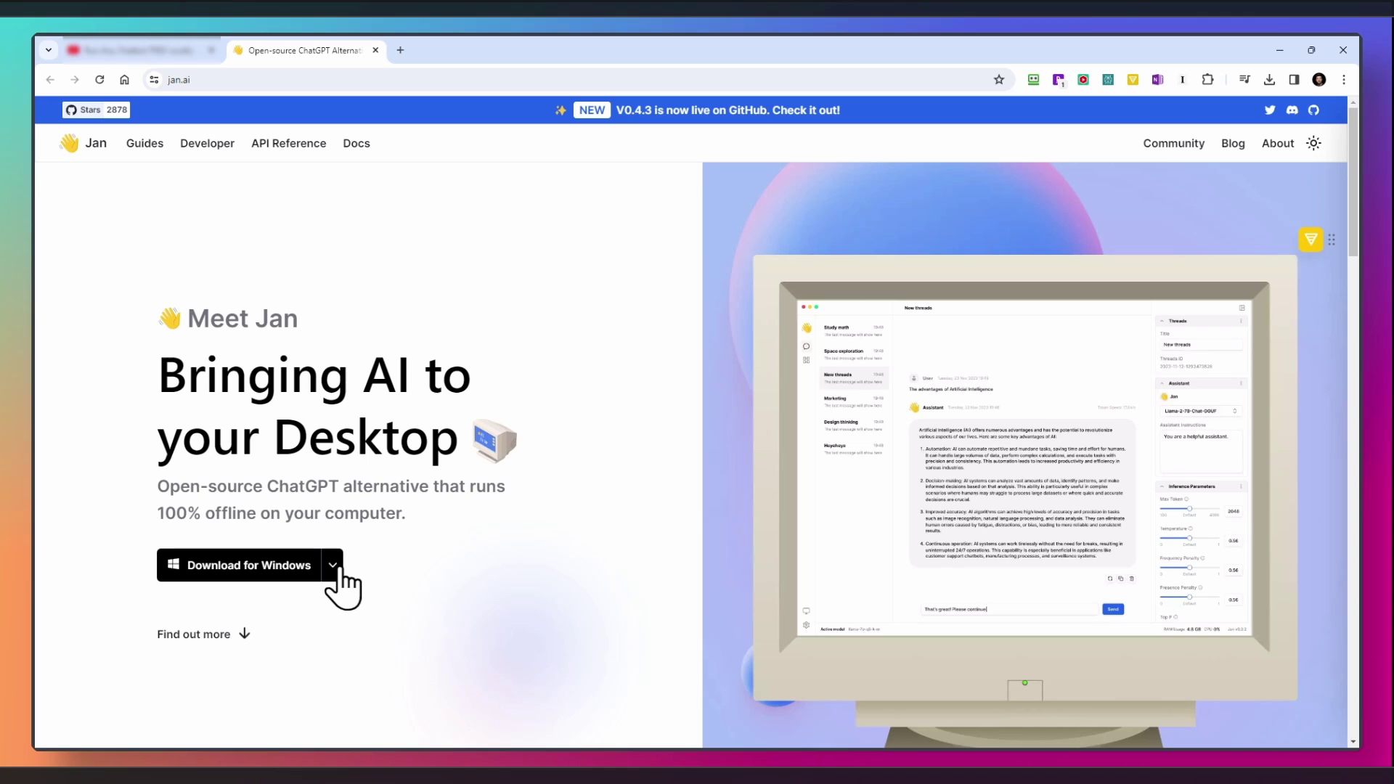
click(334, 569)
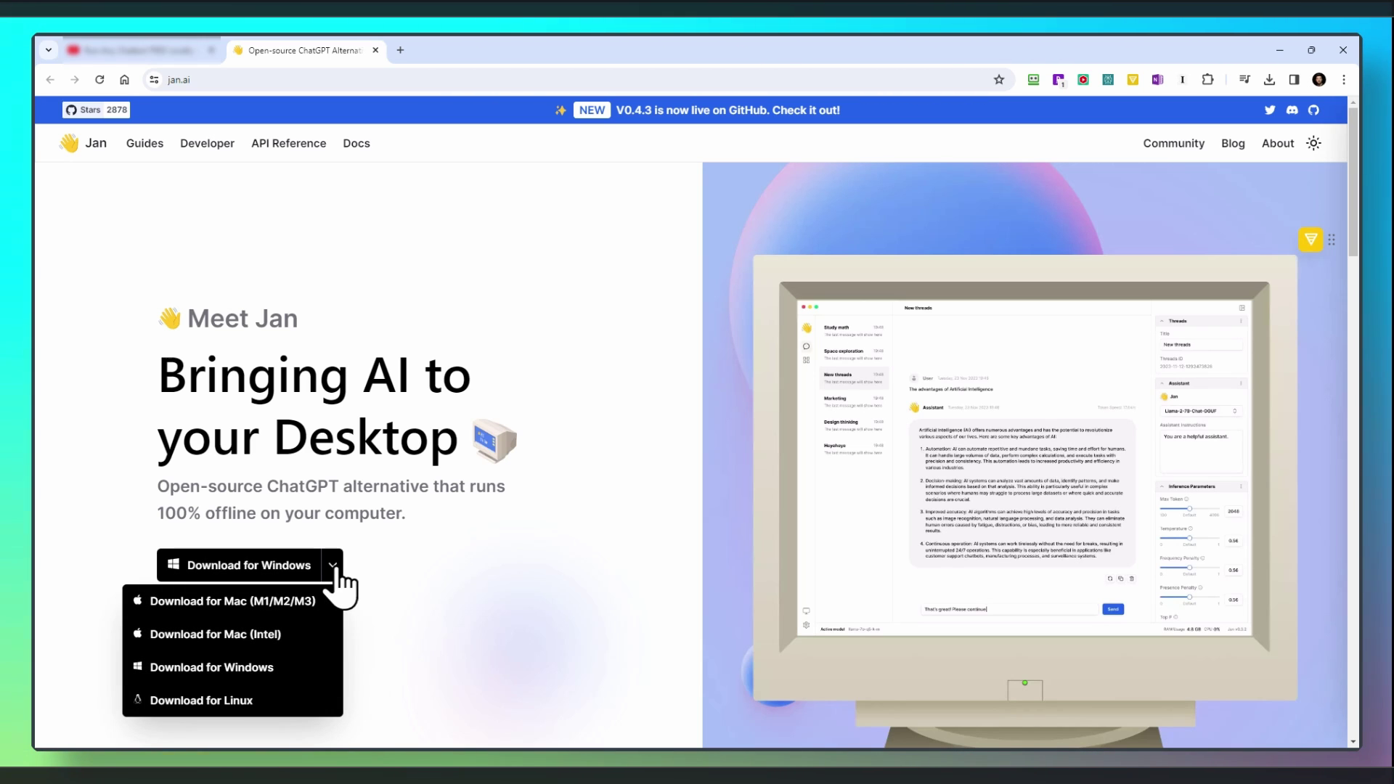
click(367, 564)
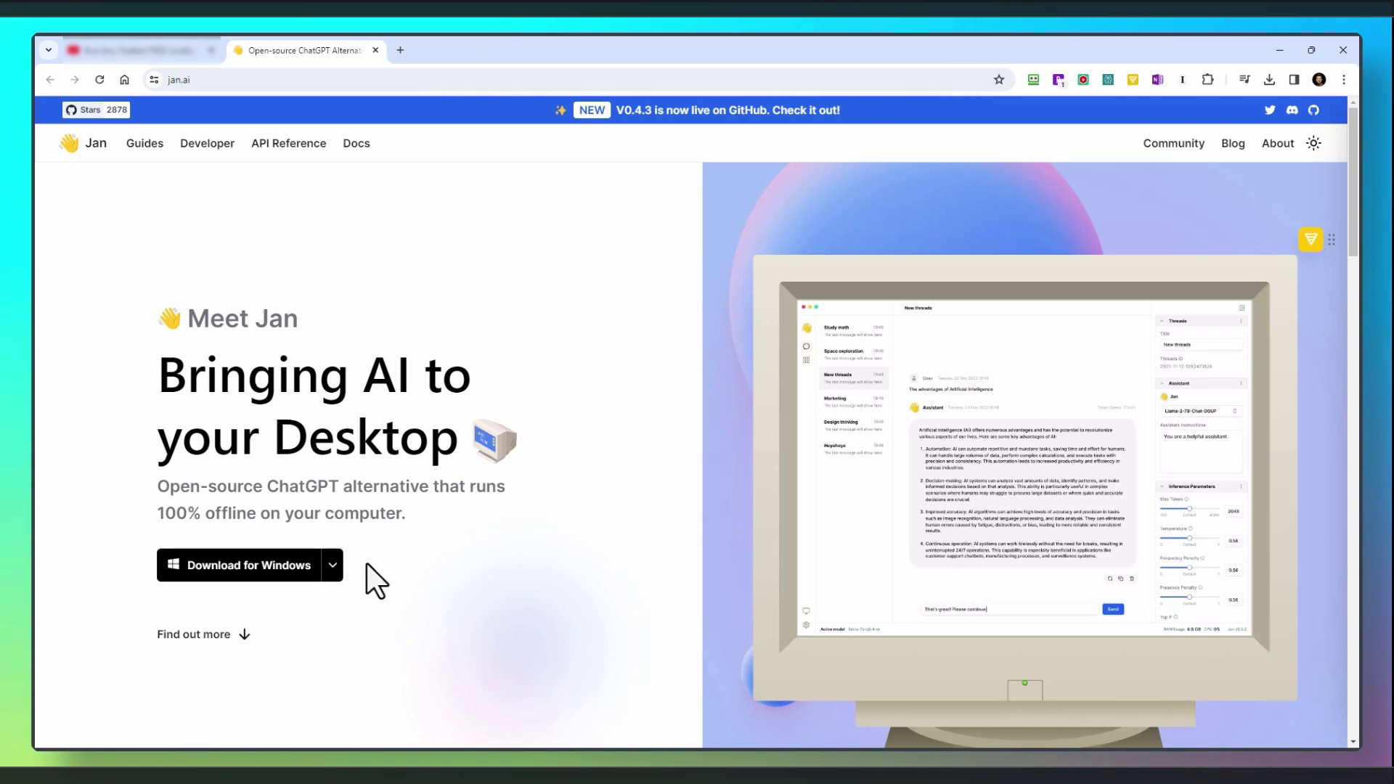
click(270, 574)
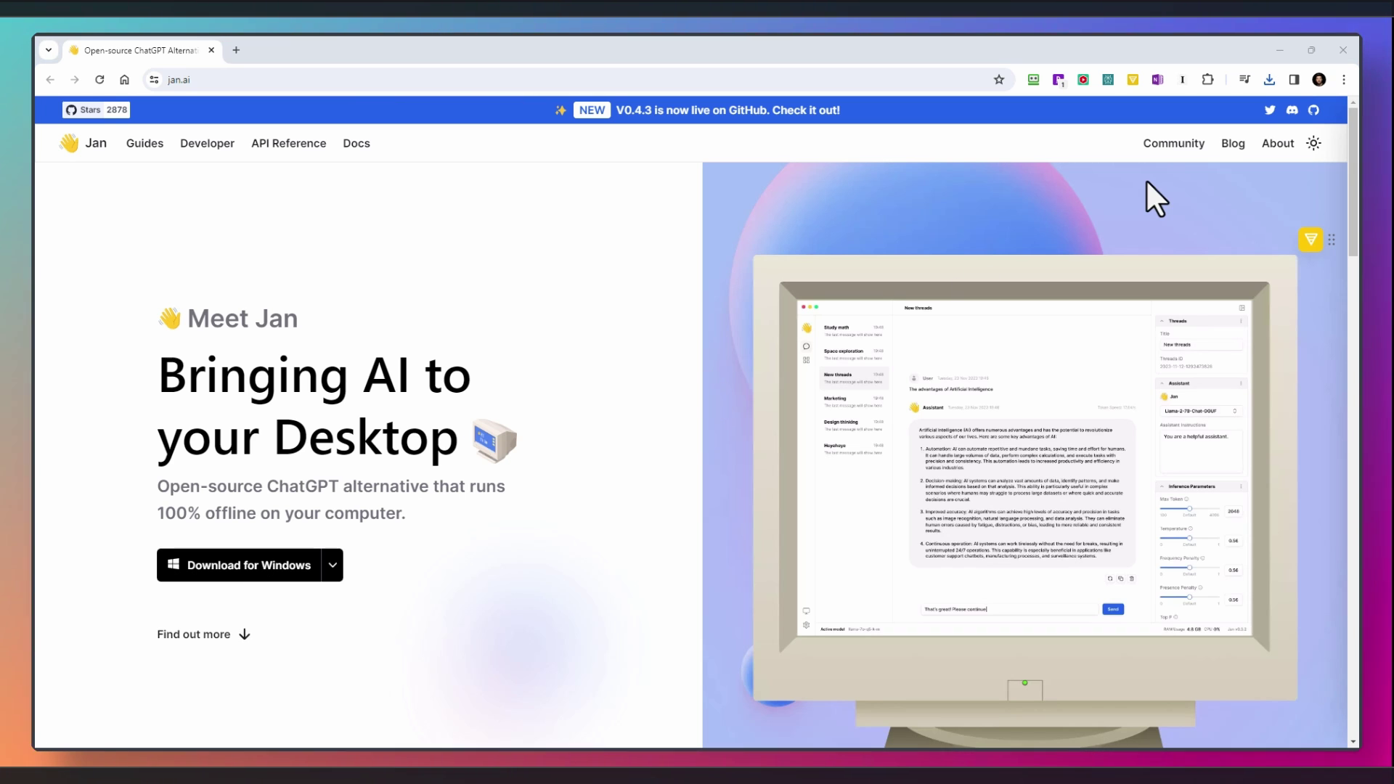
click(1269, 77)
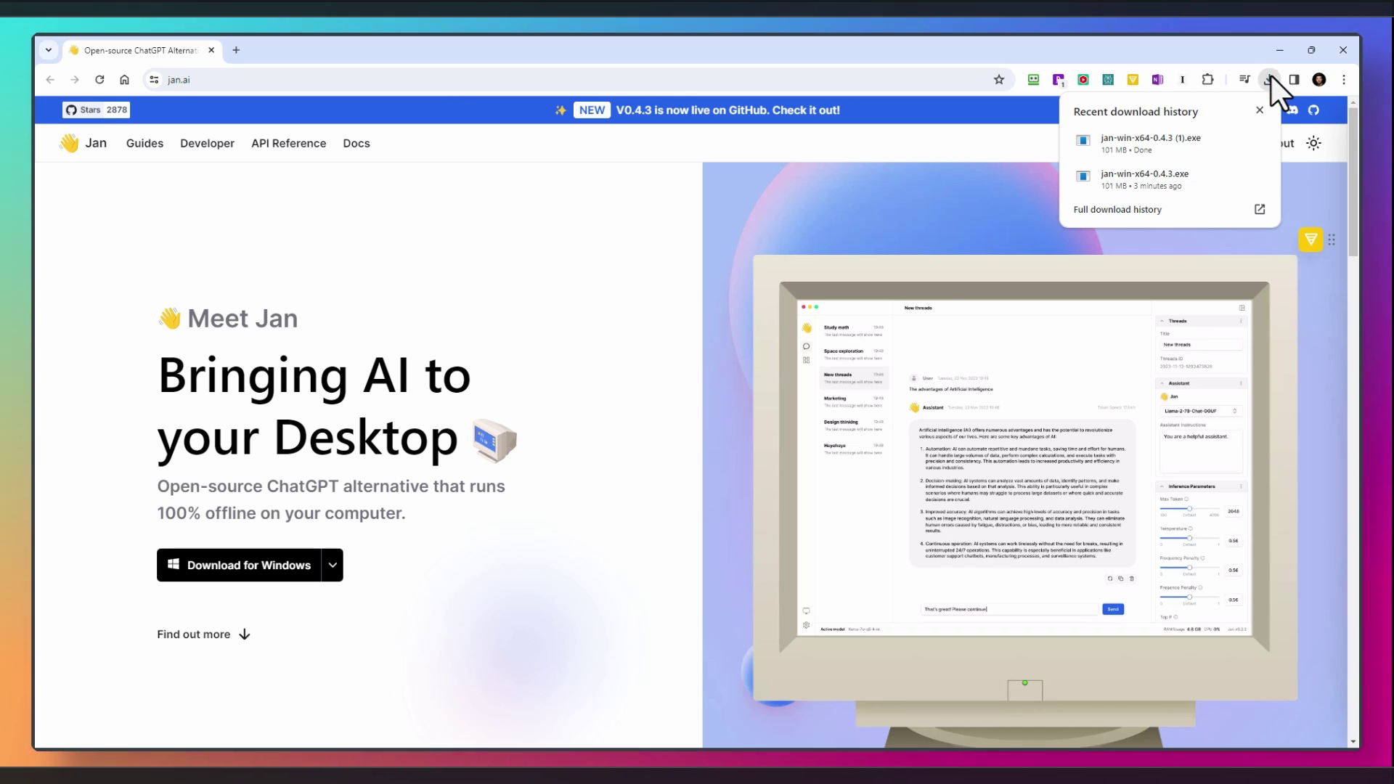
click(1187, 180)
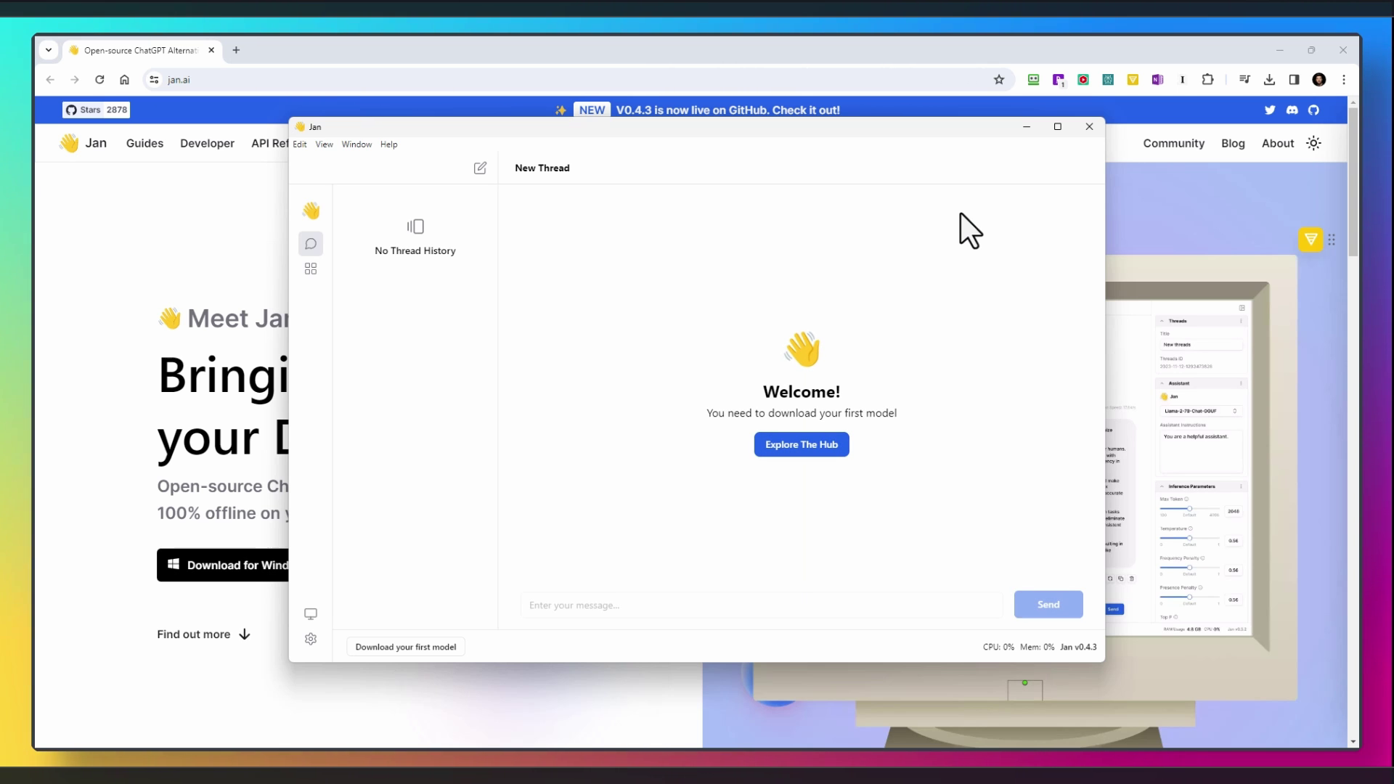
Step: Download Mistral Instruct 7B Q4 (4.07GB) from the Hub and start a chat thread with it
click(1062, 126)
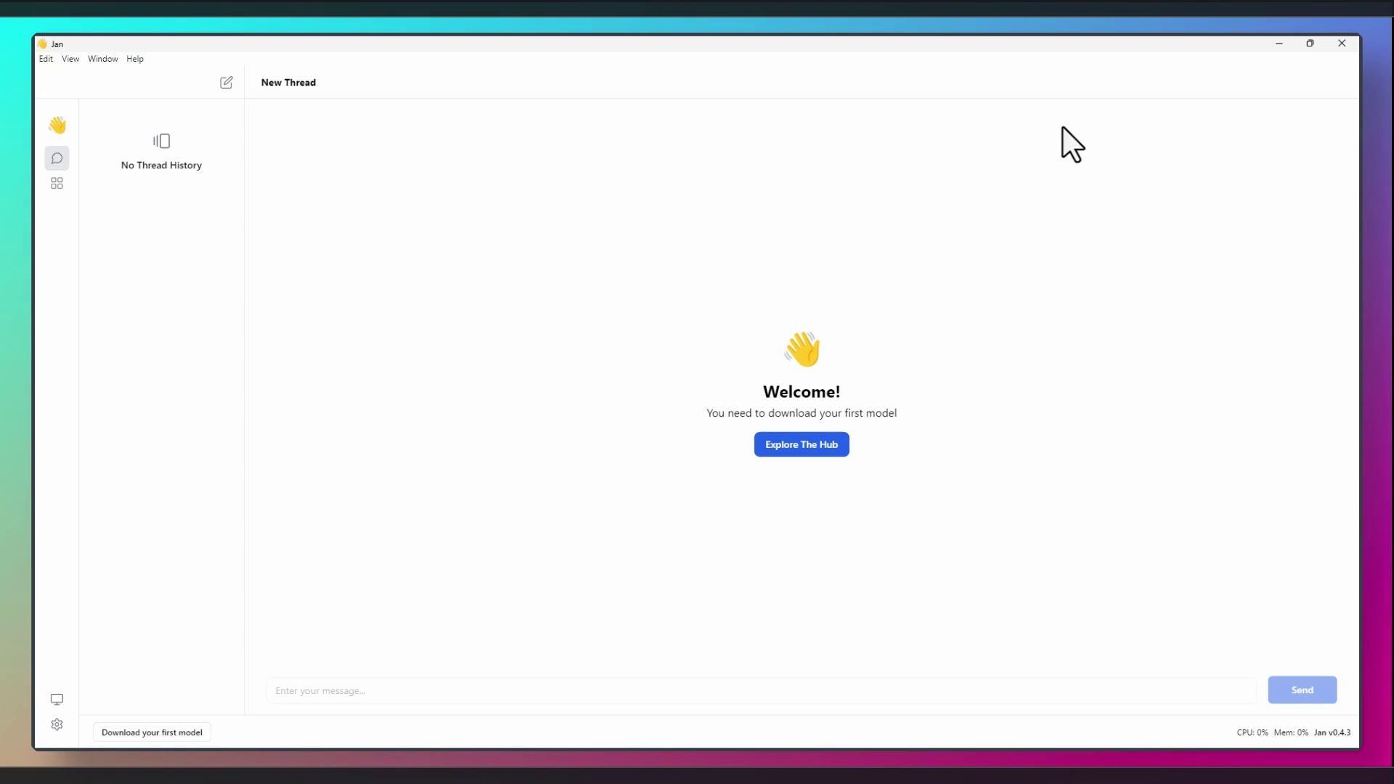
click(807, 446)
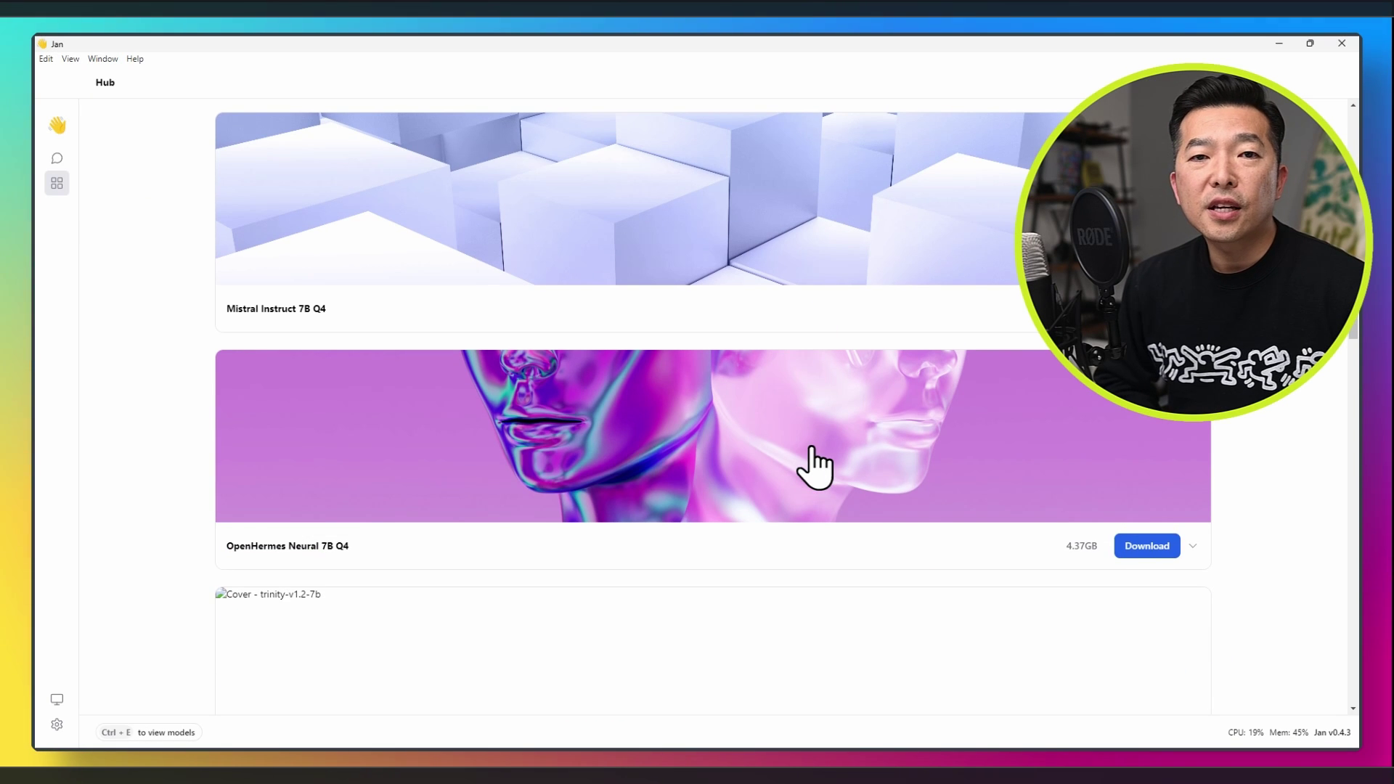
scroll(813, 464, down, 3)
scroll(813, 466, down, 3)
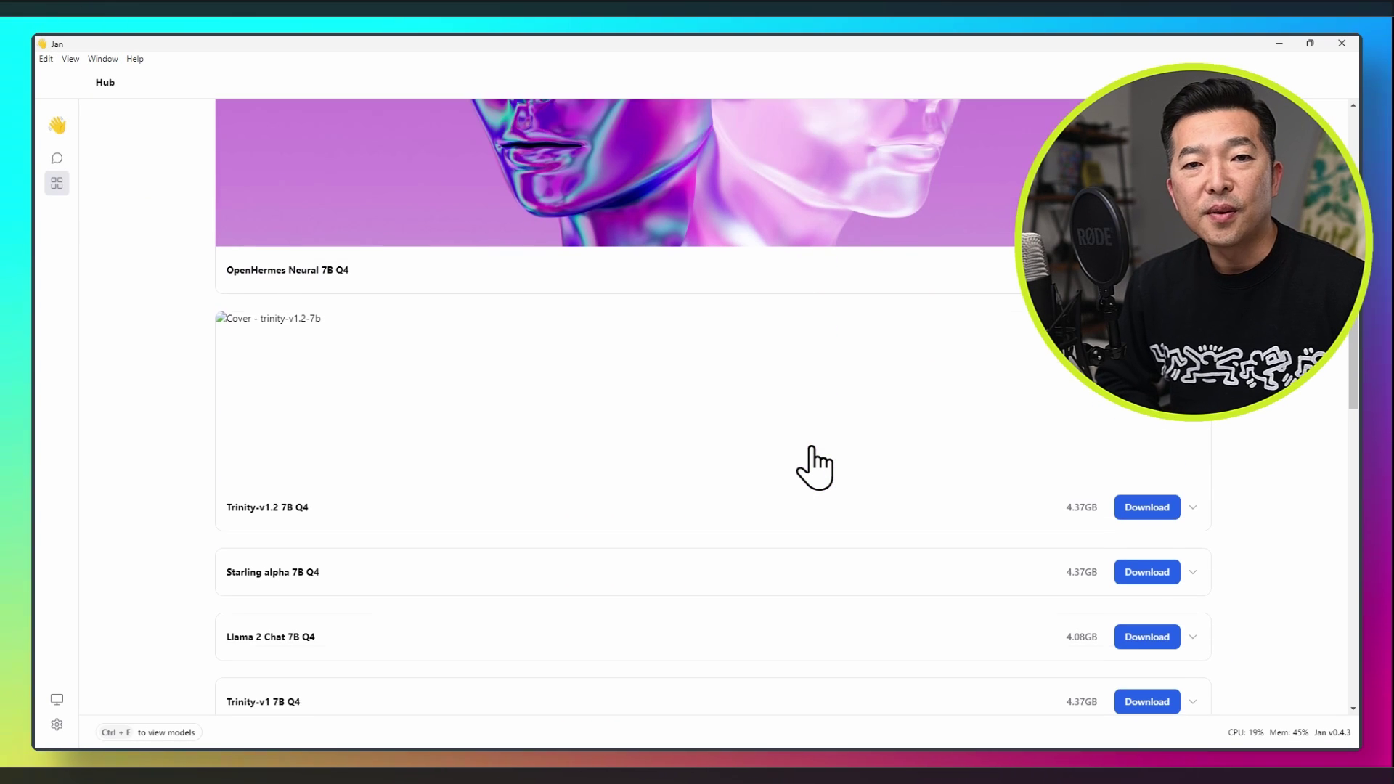
scroll(813, 467, down, 6)
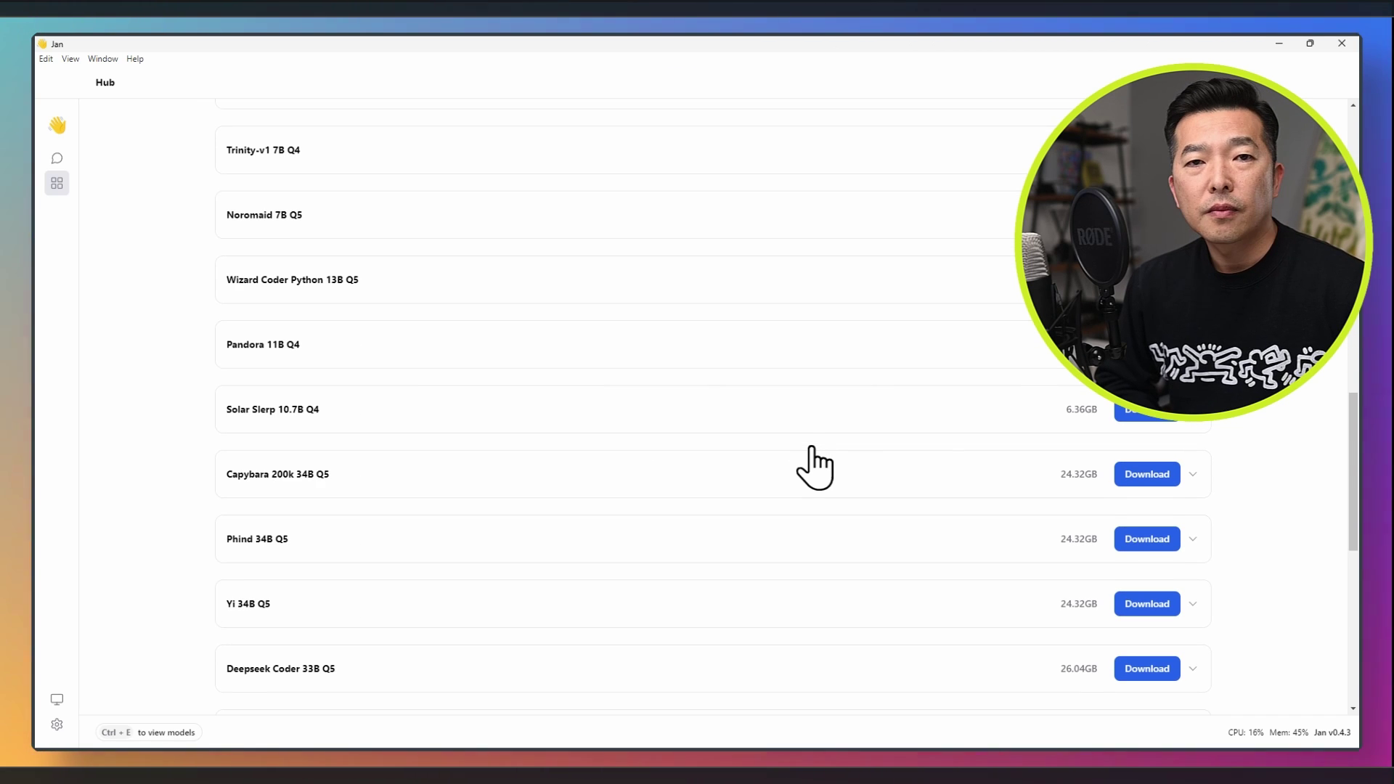
scroll(812, 447, down, 2)
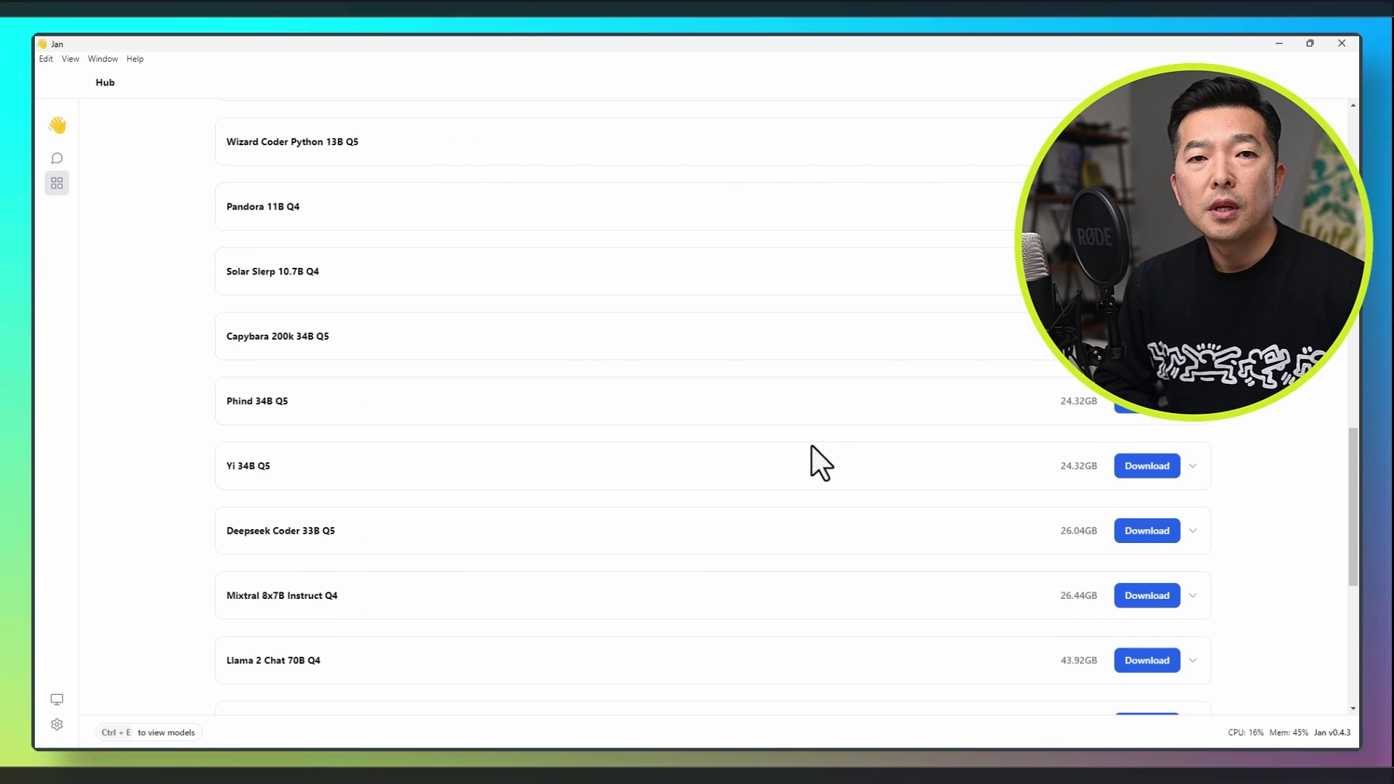
scroll(811, 446, down, 1)
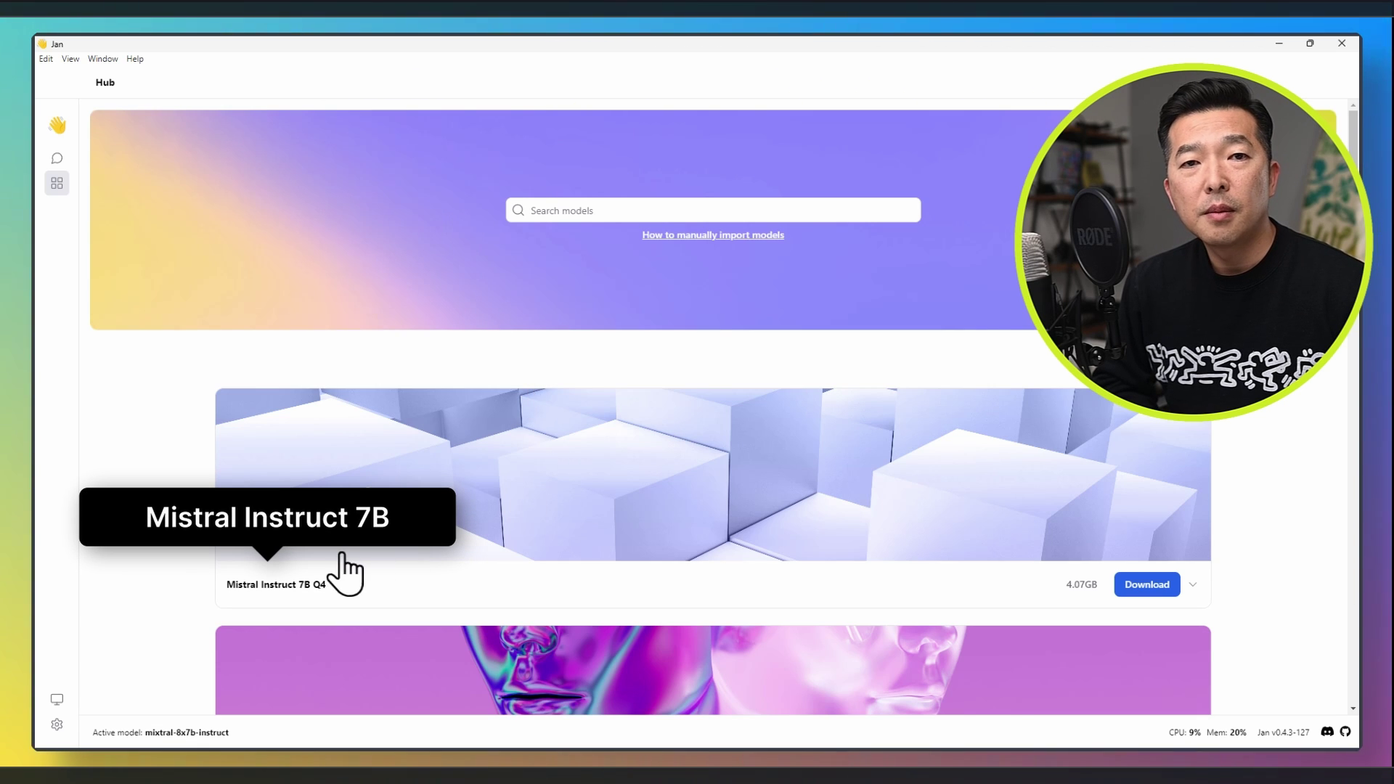
click(1147, 585)
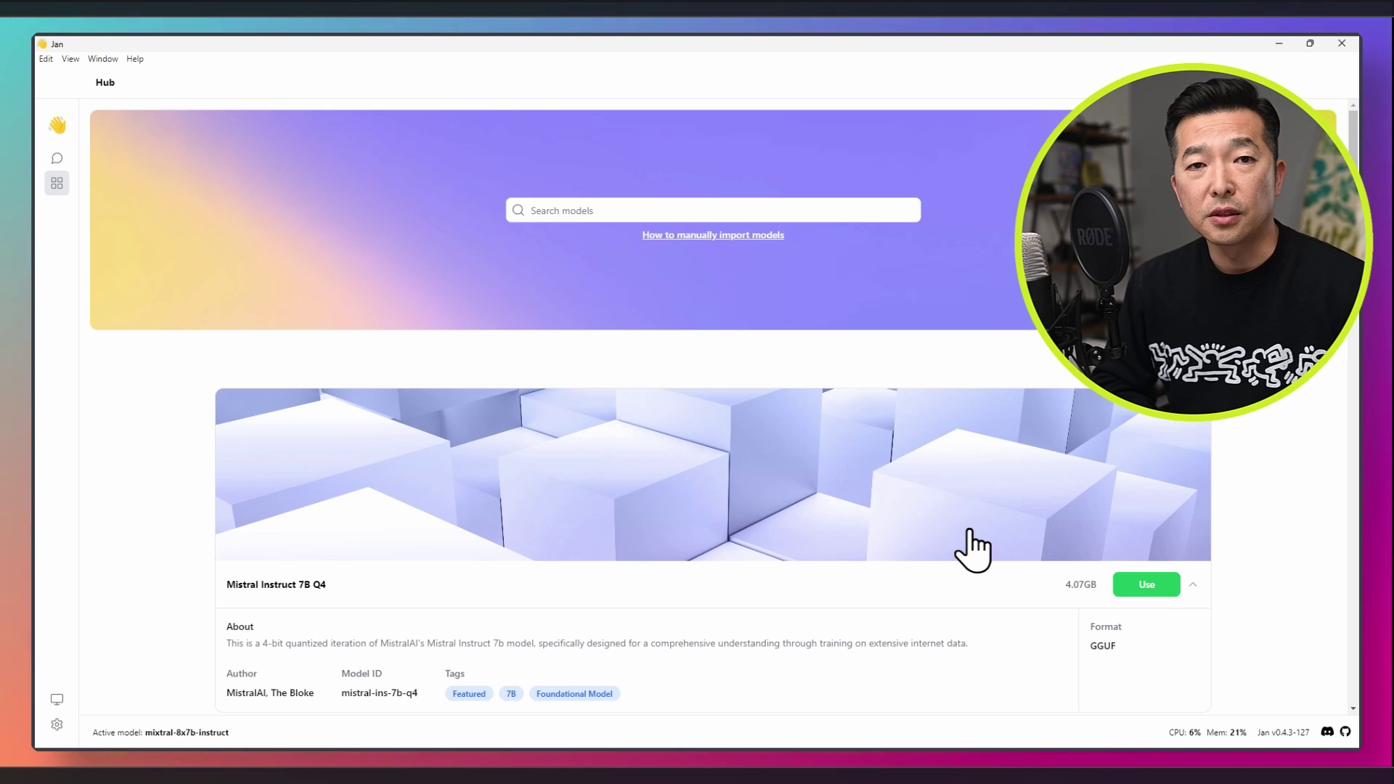
click(1145, 584)
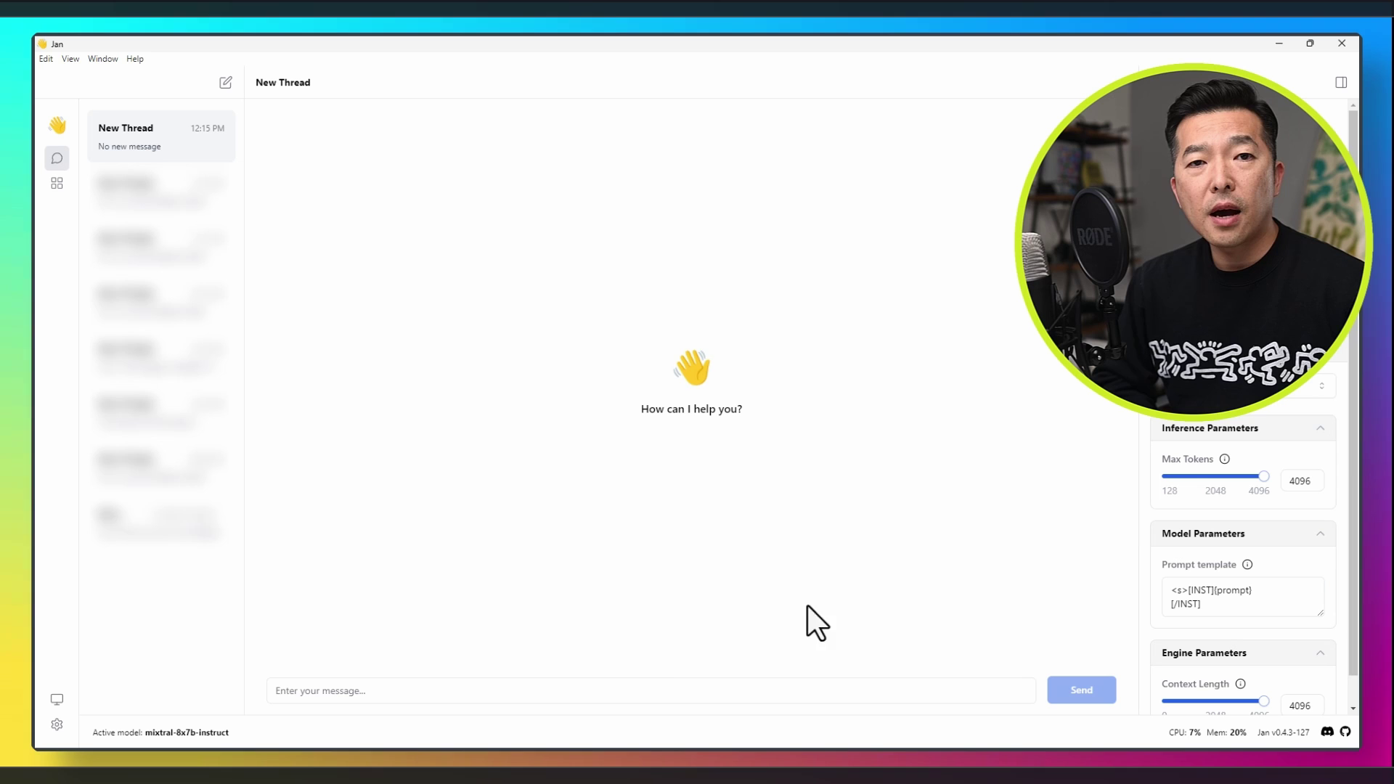
Step: Send Mistral a greeting, then ask the follow-up 'Tell me more about #2'
text(Hi)
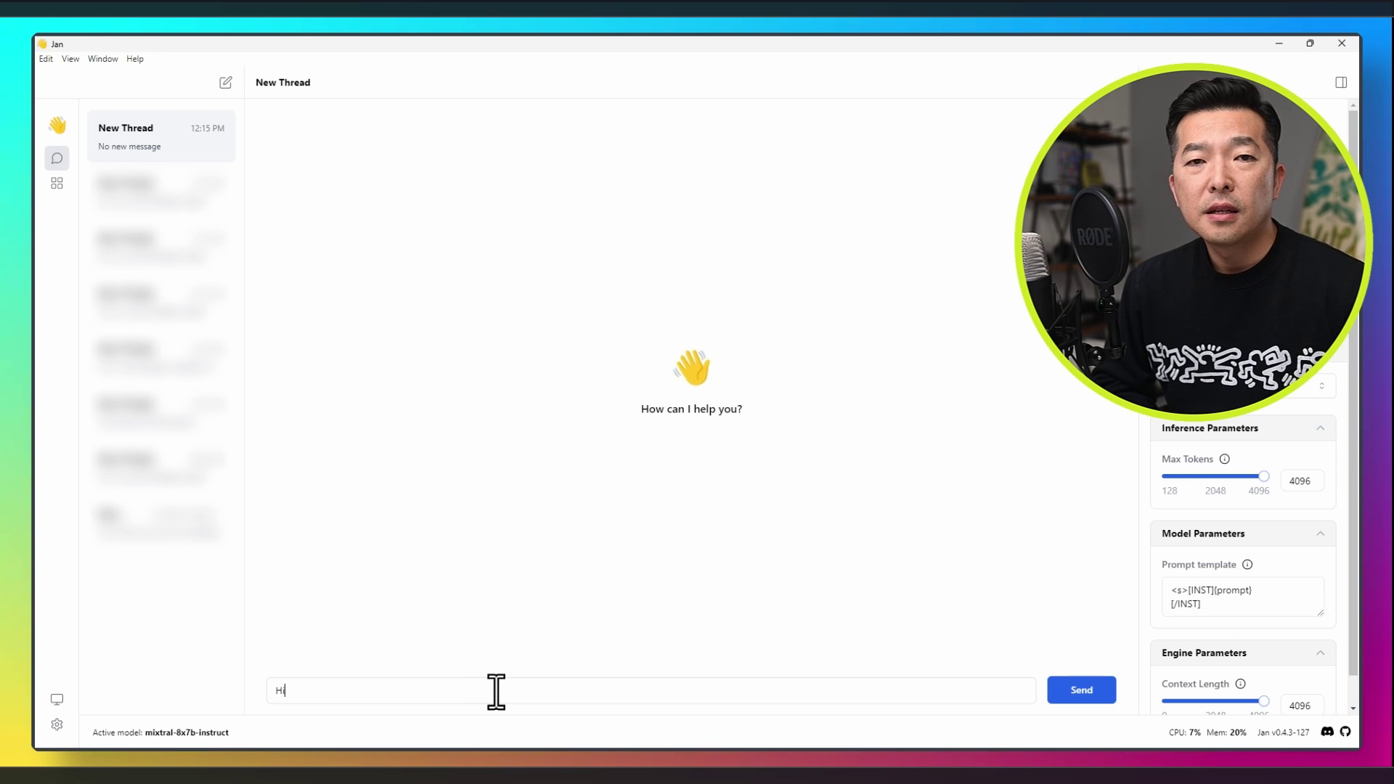
key(Return)
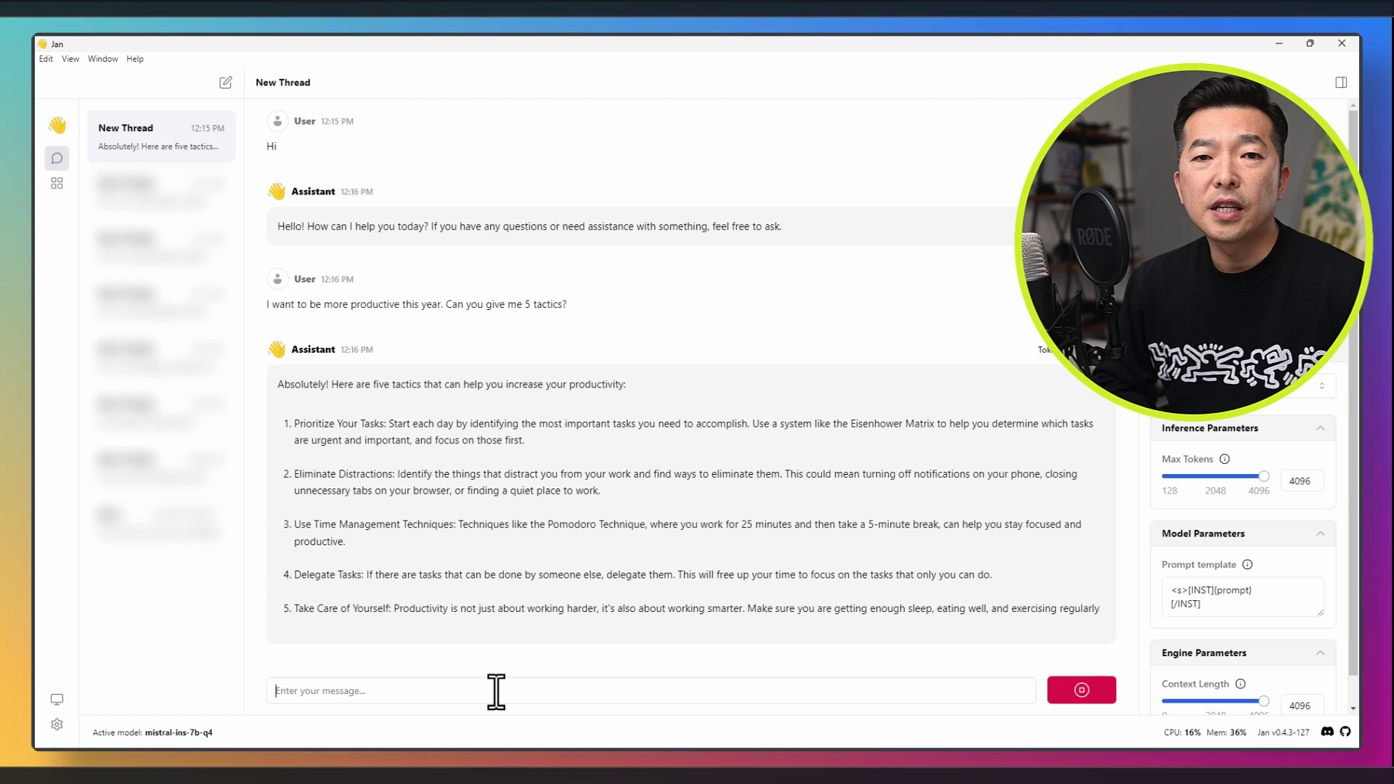
text(Tell me more about #2)
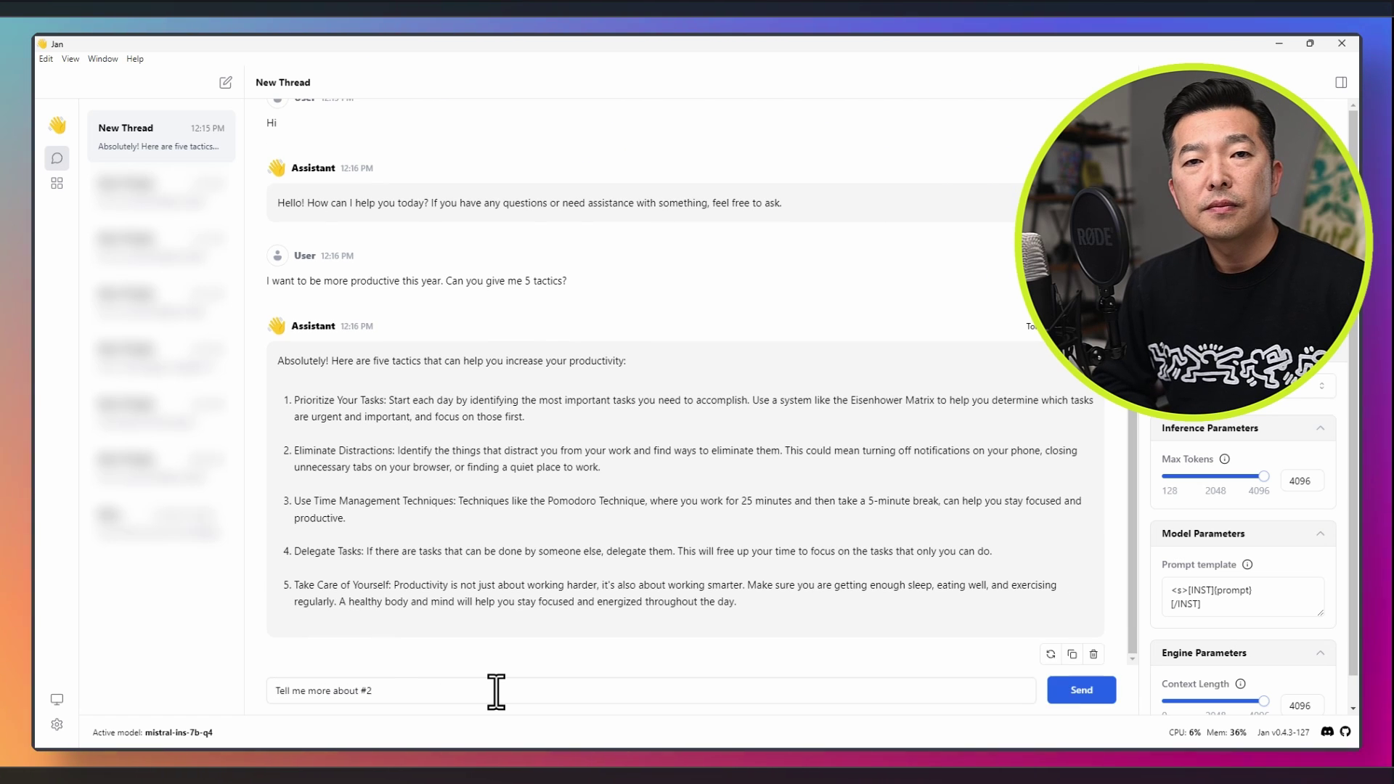
key(Return)
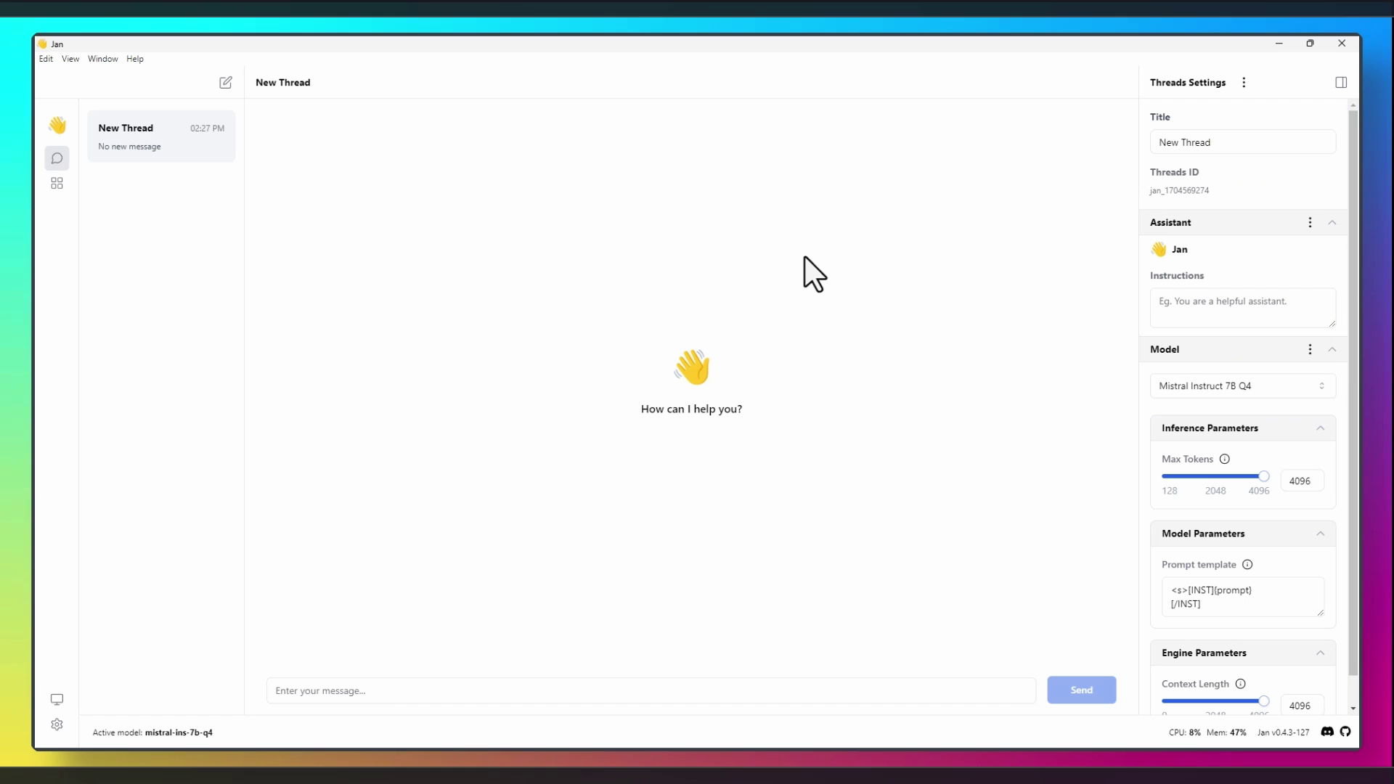
Step: Title the current thread 'YouTube ideas', then add a new thread titled 'Productivity Tips'
drag(1211, 142, 1151, 145)
text(Y)
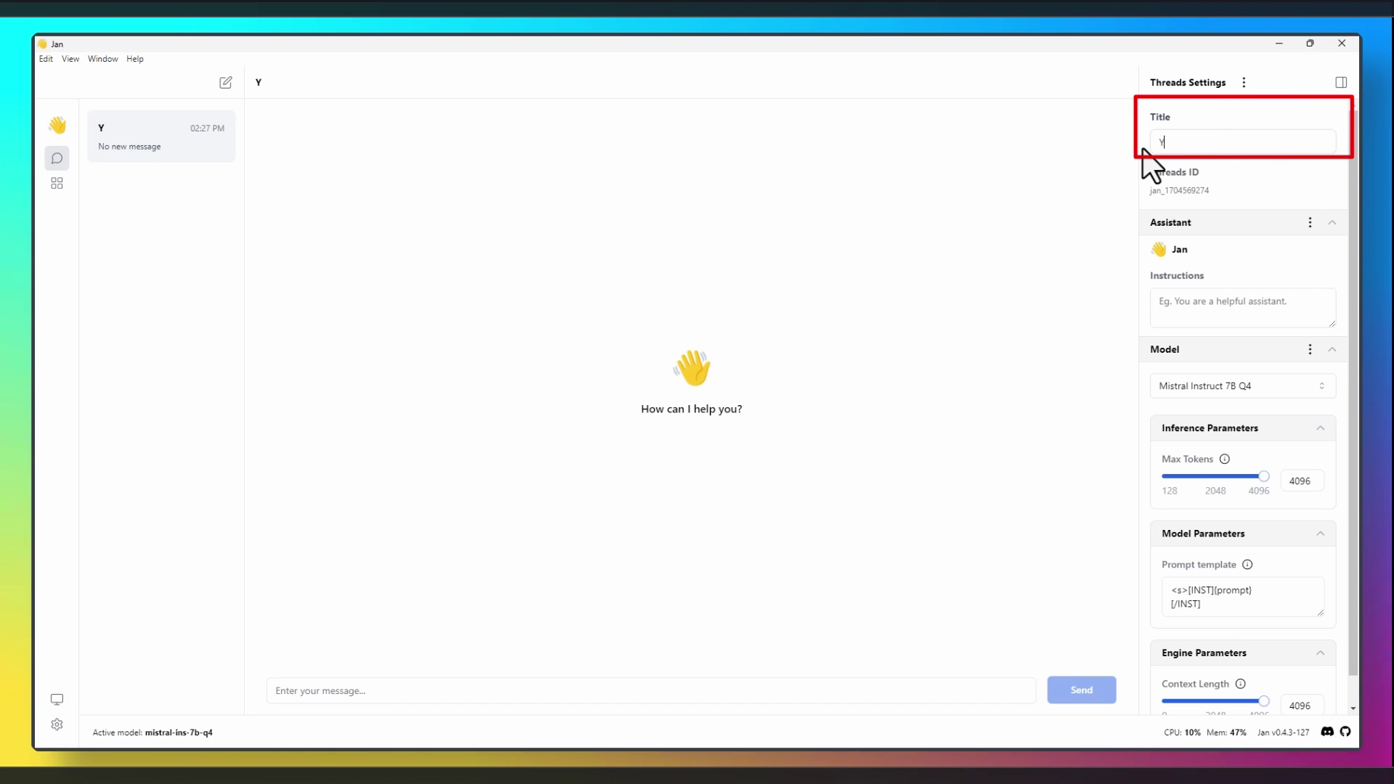
text(ouTube ideas)
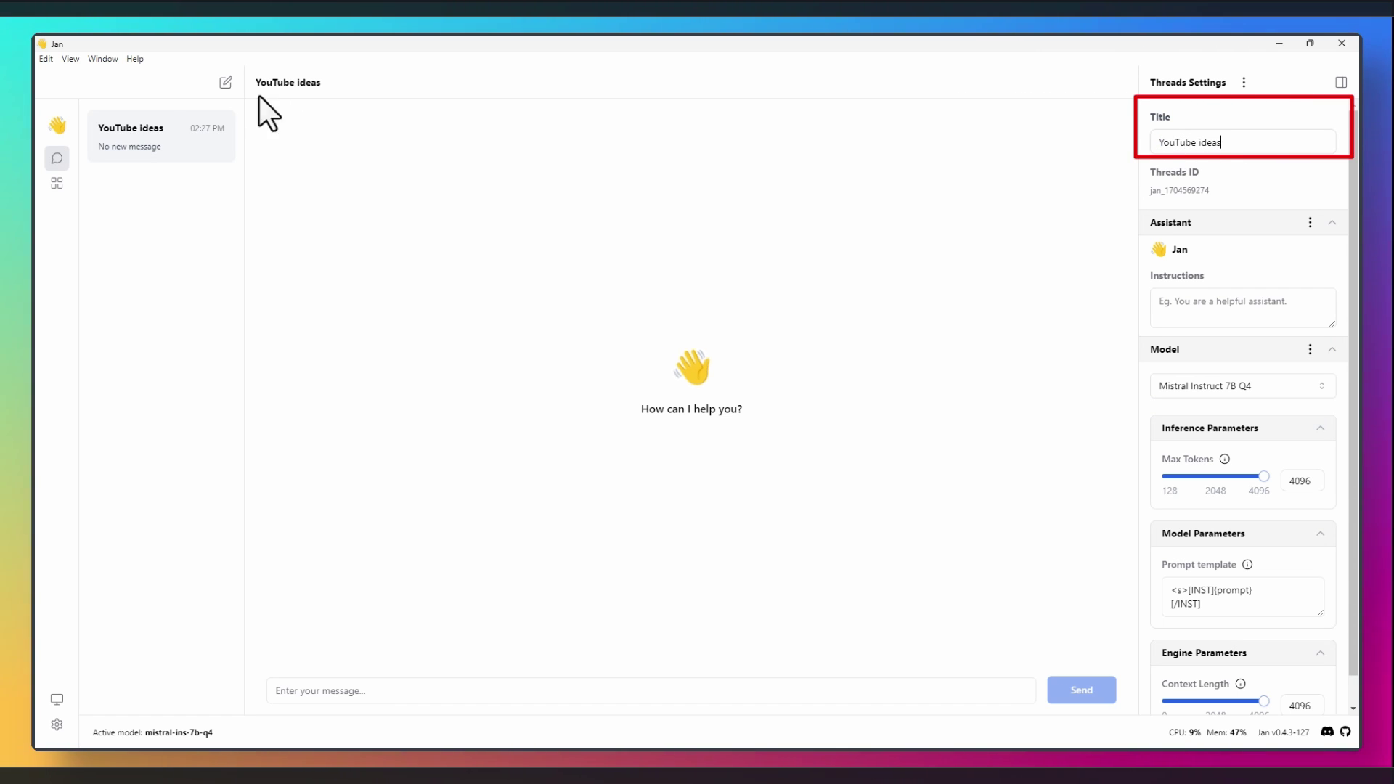
click(227, 82)
drag(1210, 142, 1091, 141)
text(Productivity Tips)
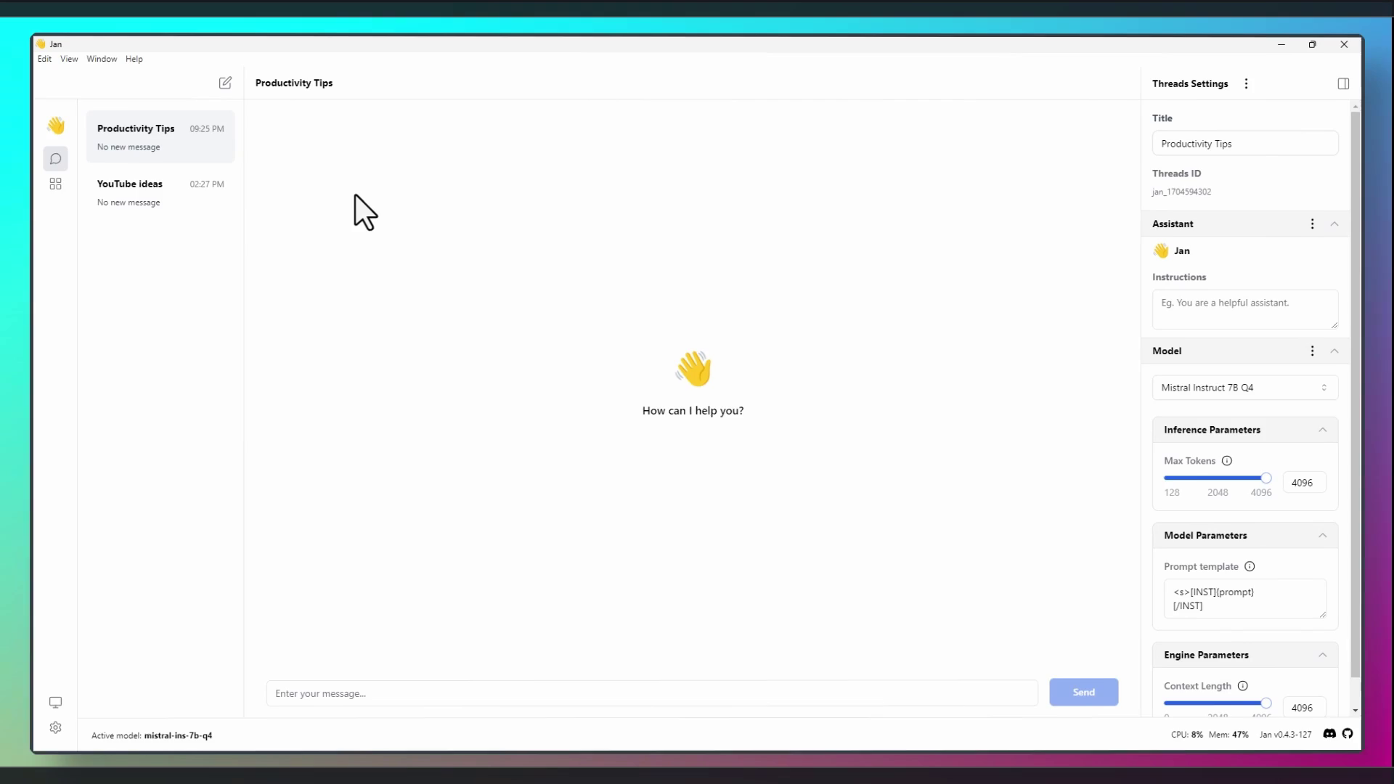
click(293, 224)
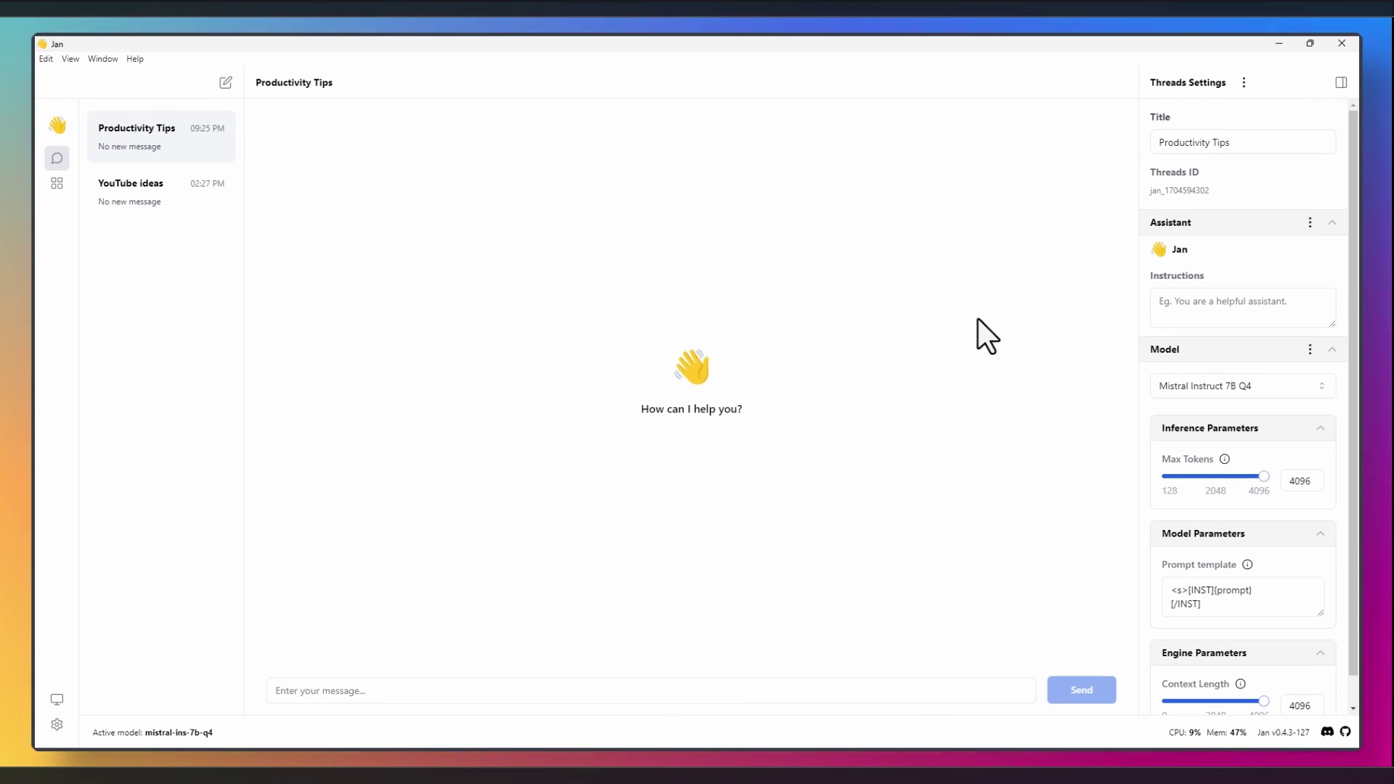
Step: Set the thread instructions to 'Use clear and concise language and instructional tone. Output responses in numbered lists'
click(1160, 305)
text(Use clear and concise language and instructional tone. Output responses in numbered lists)
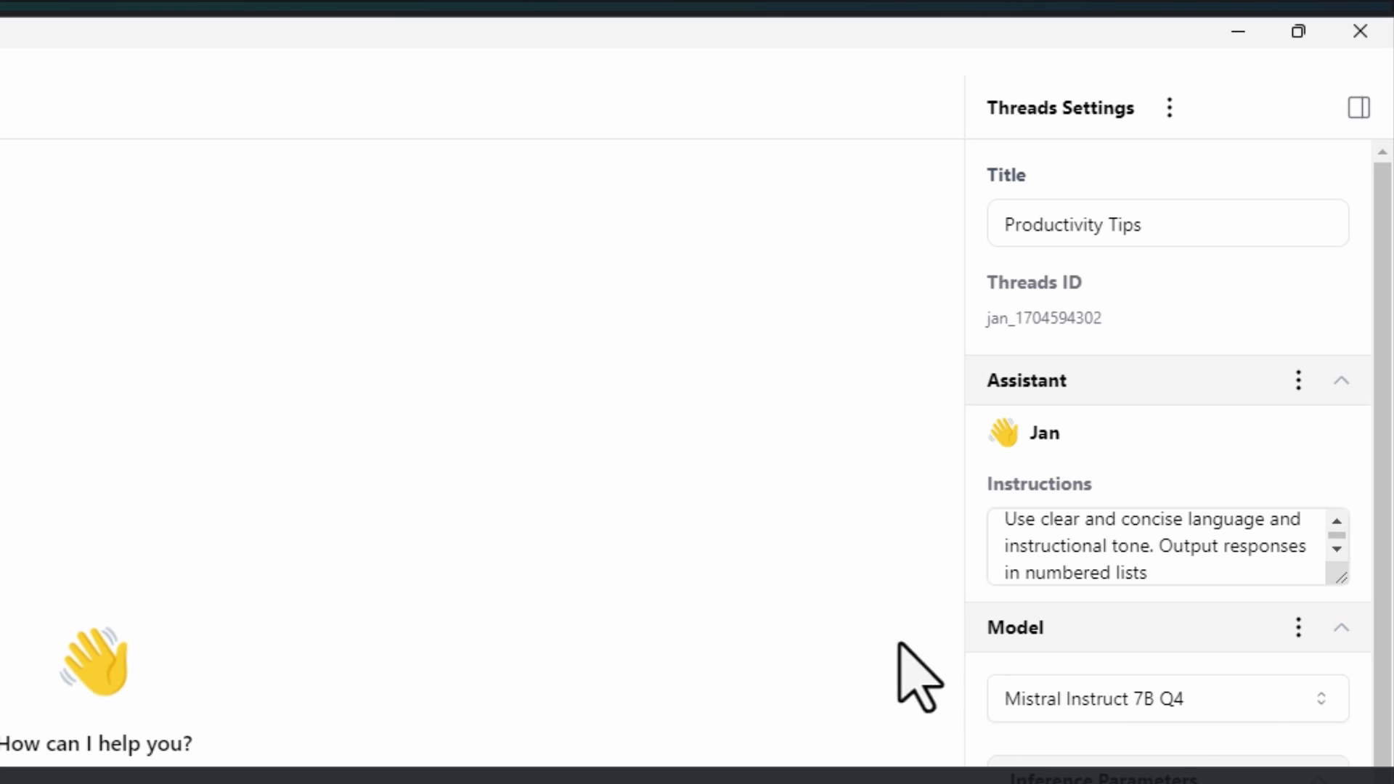
click(1321, 698)
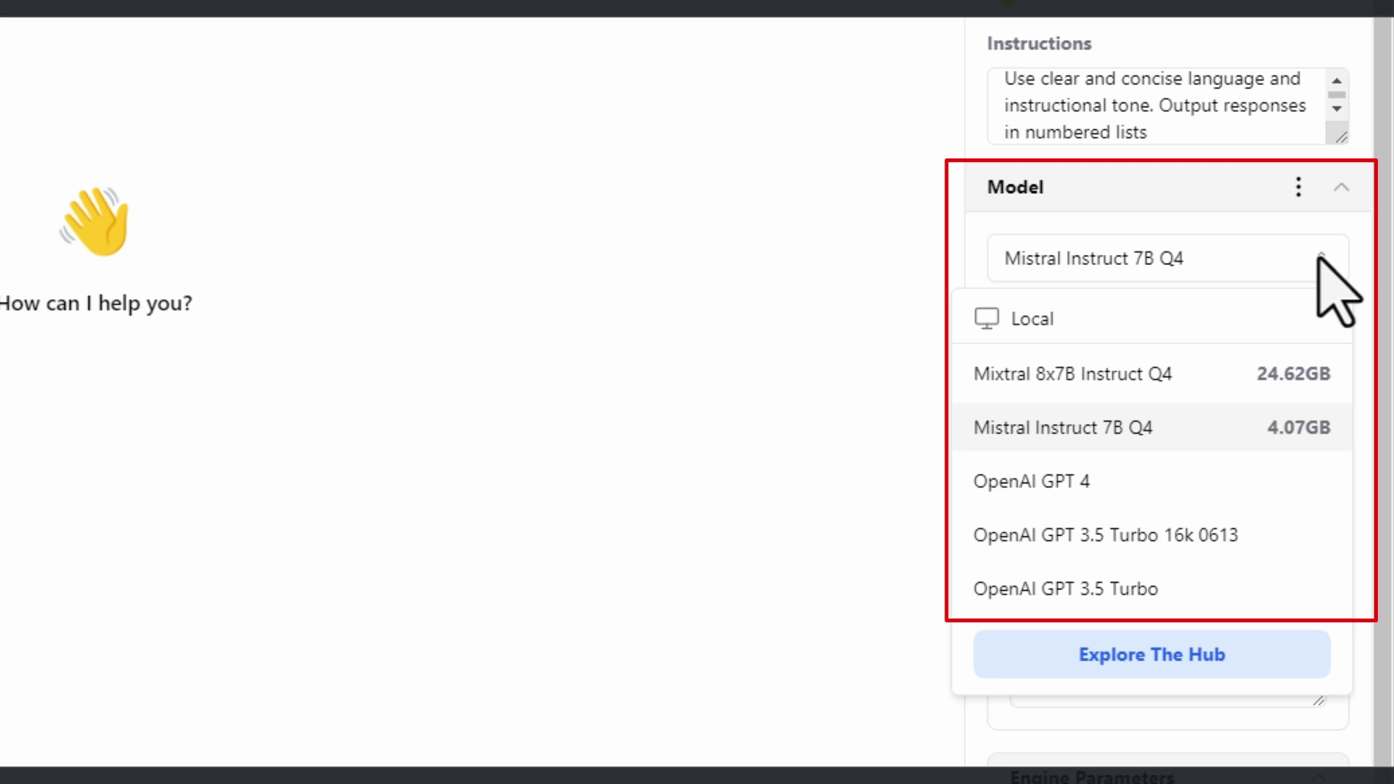
click(847, 336)
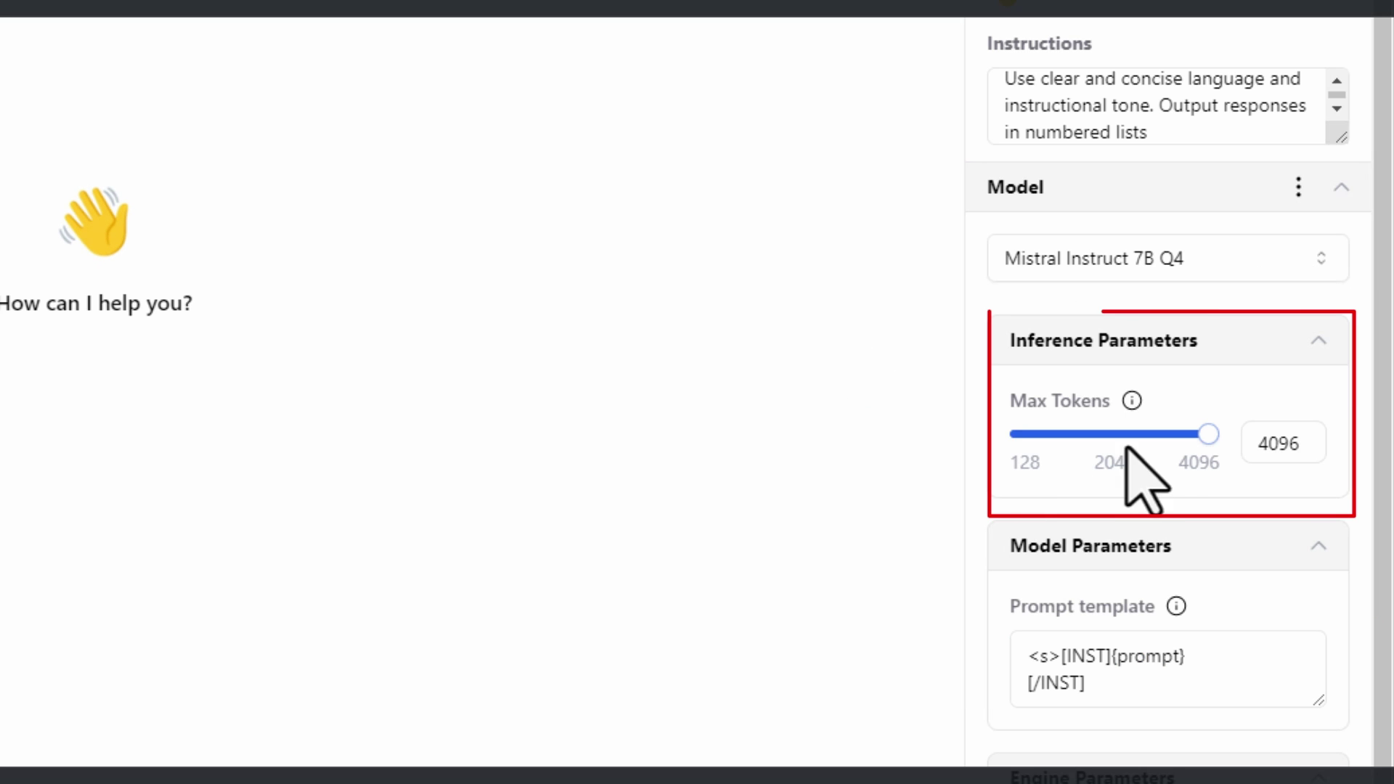
mouse_move(1205, 441)
mouse_down()
mouse_move(1114, 448)
mouse_move(1228, 443)
mouse_up()
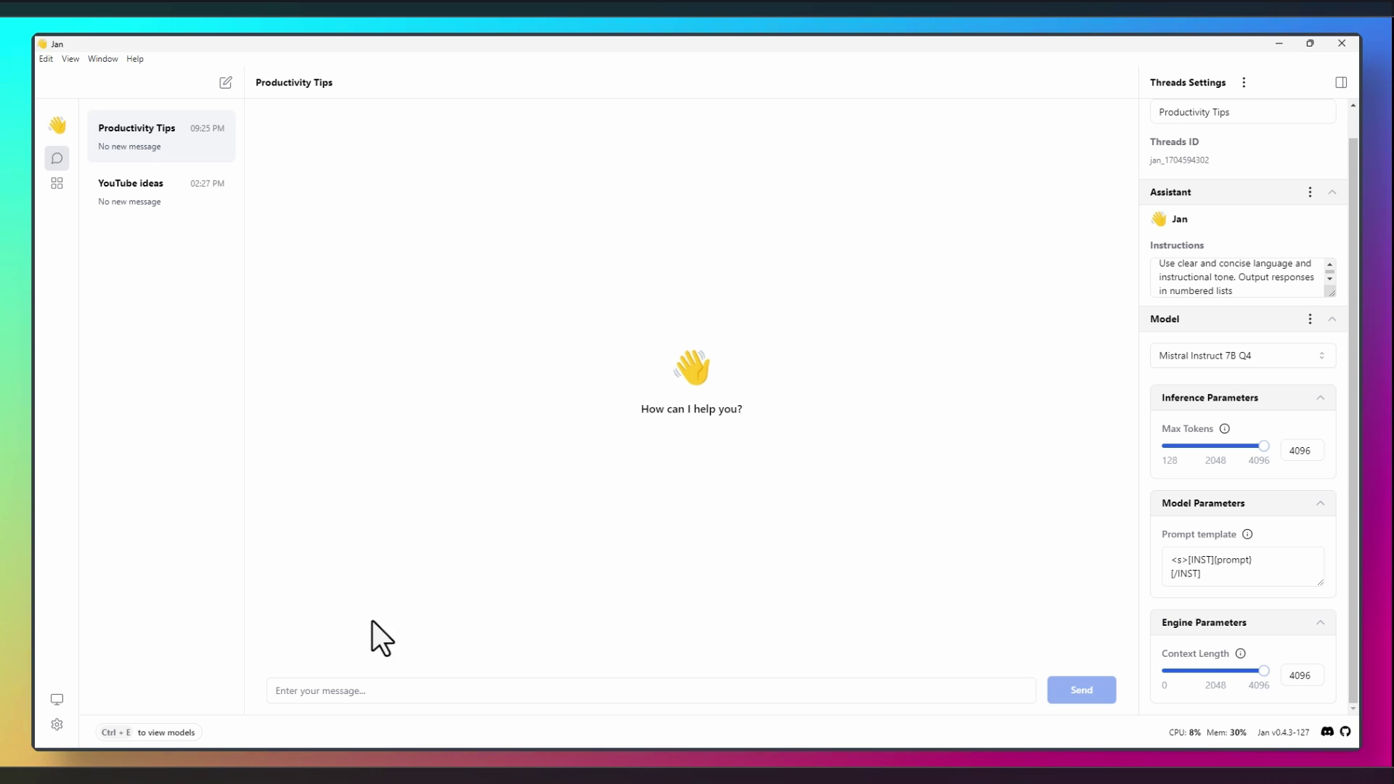
Step: Visit the Hub, Threads and System Monitor, then open Settings > Advanced to check NVidia GPU acceleration
click(56, 182)
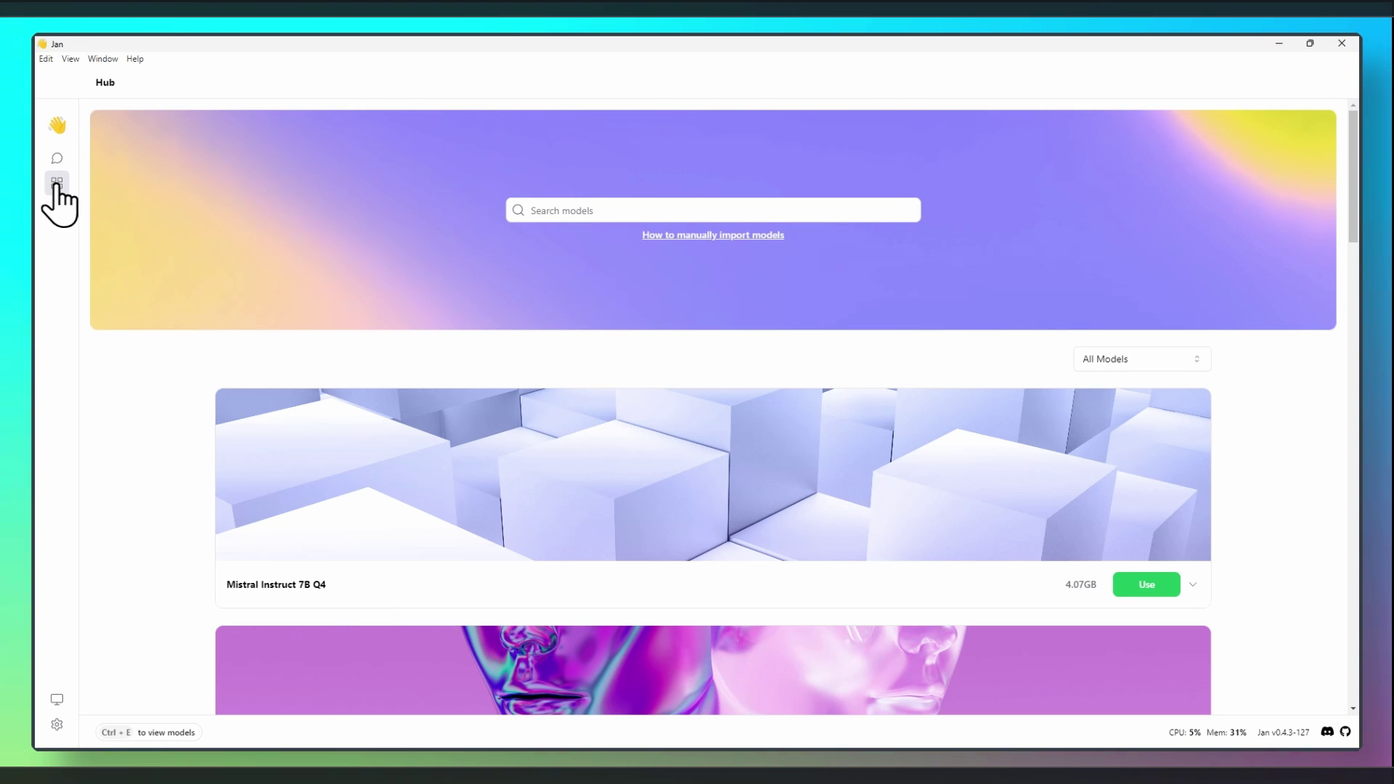
click(56, 160)
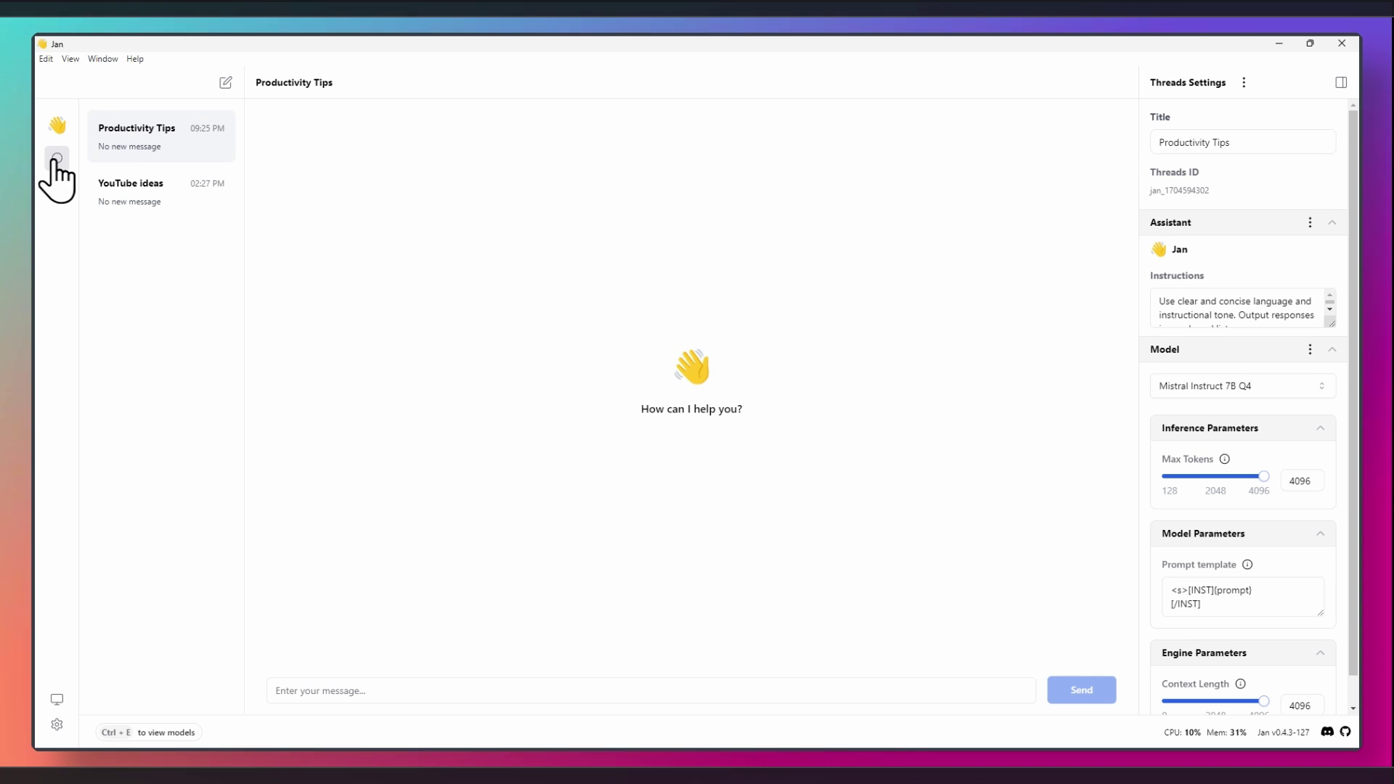
click(56, 699)
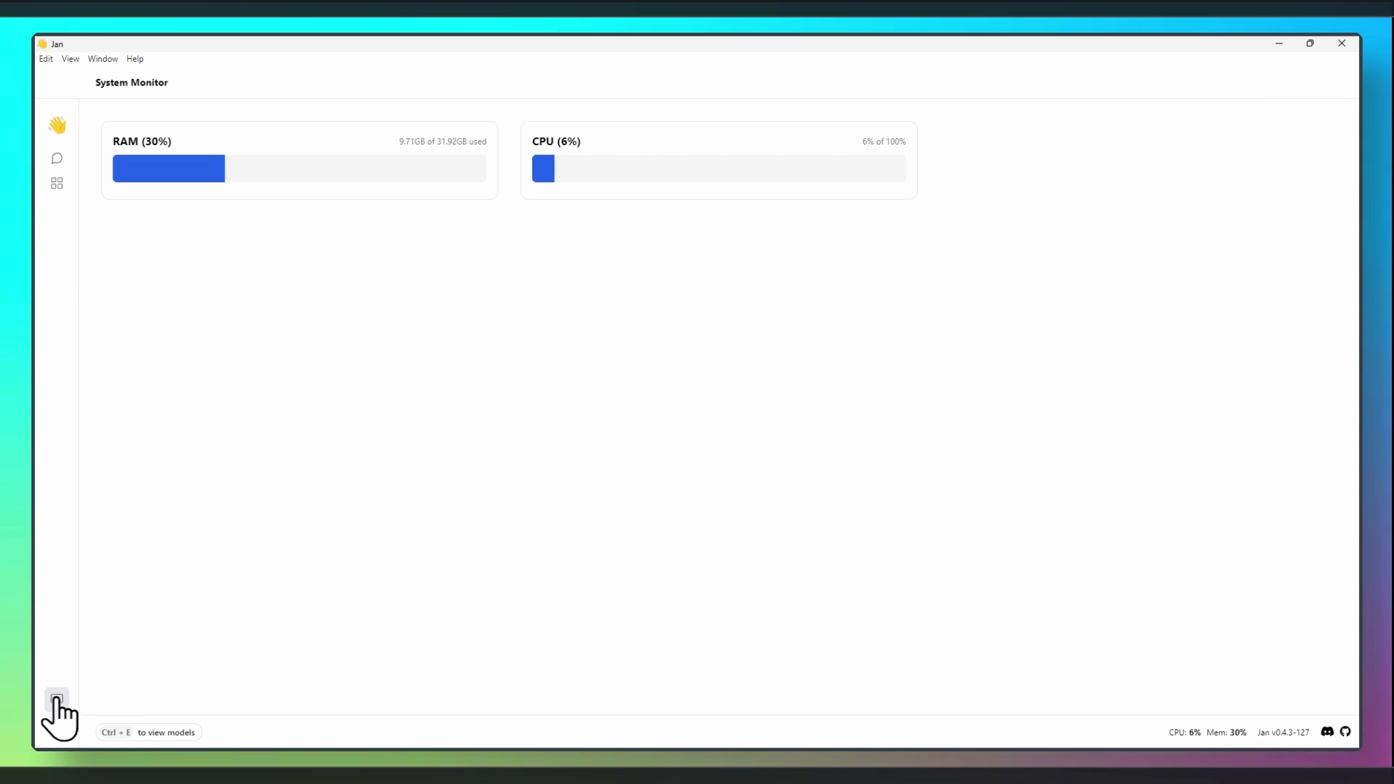
click(56, 159)
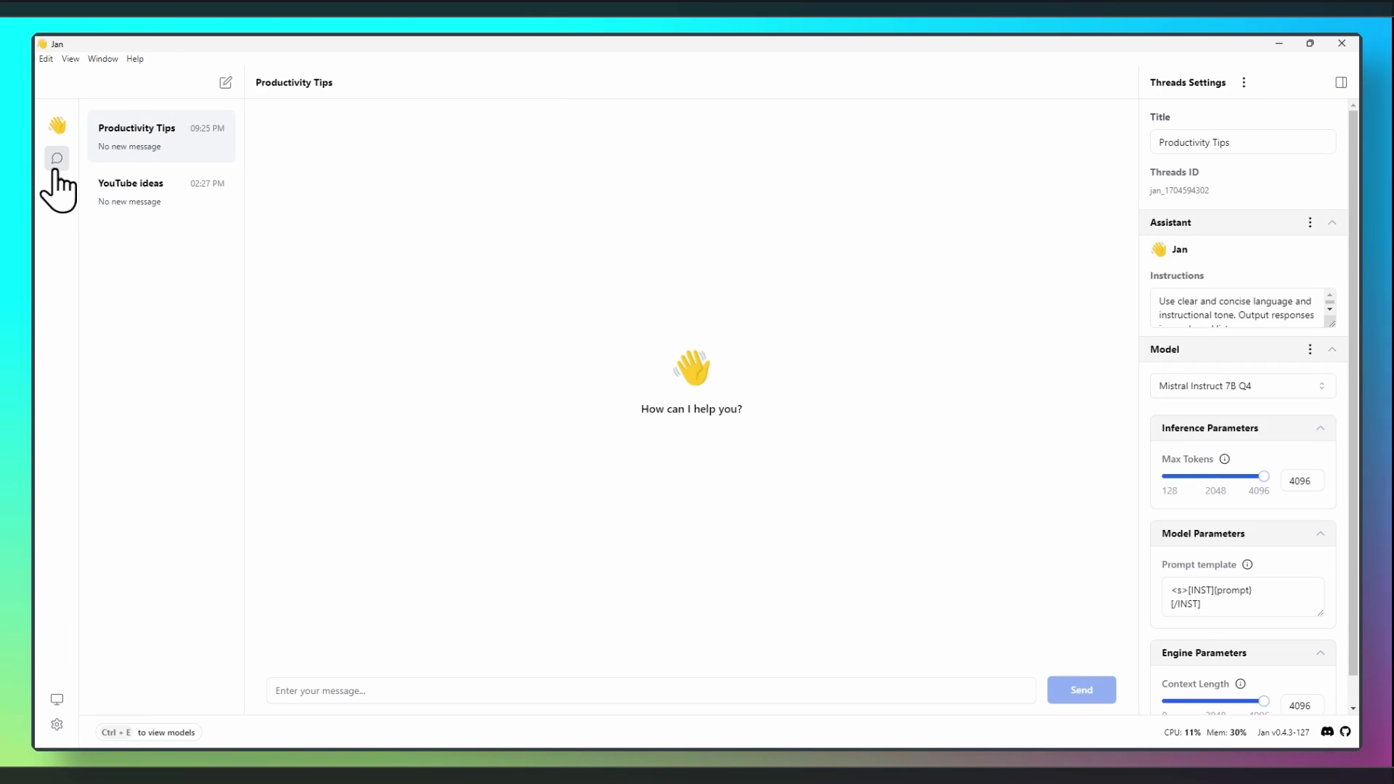
click(56, 725)
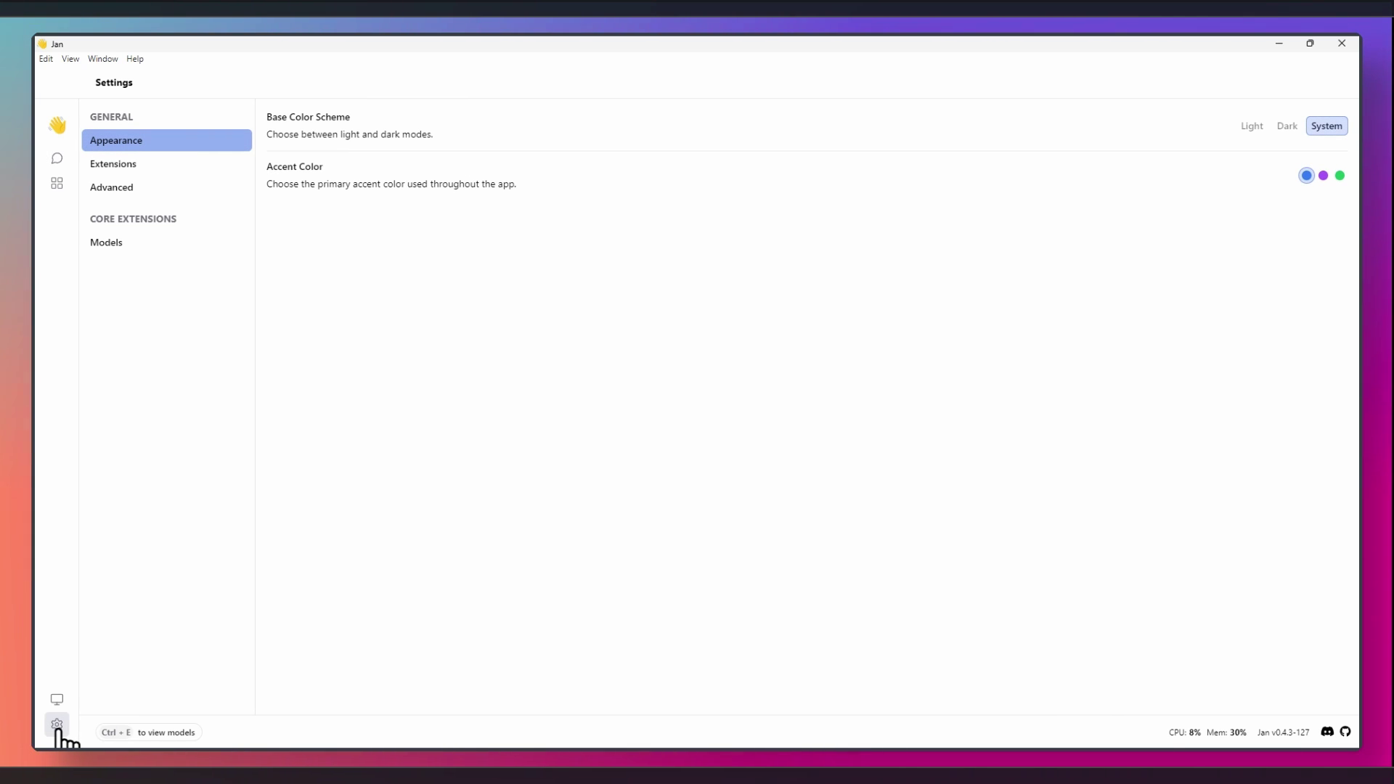
click(112, 189)
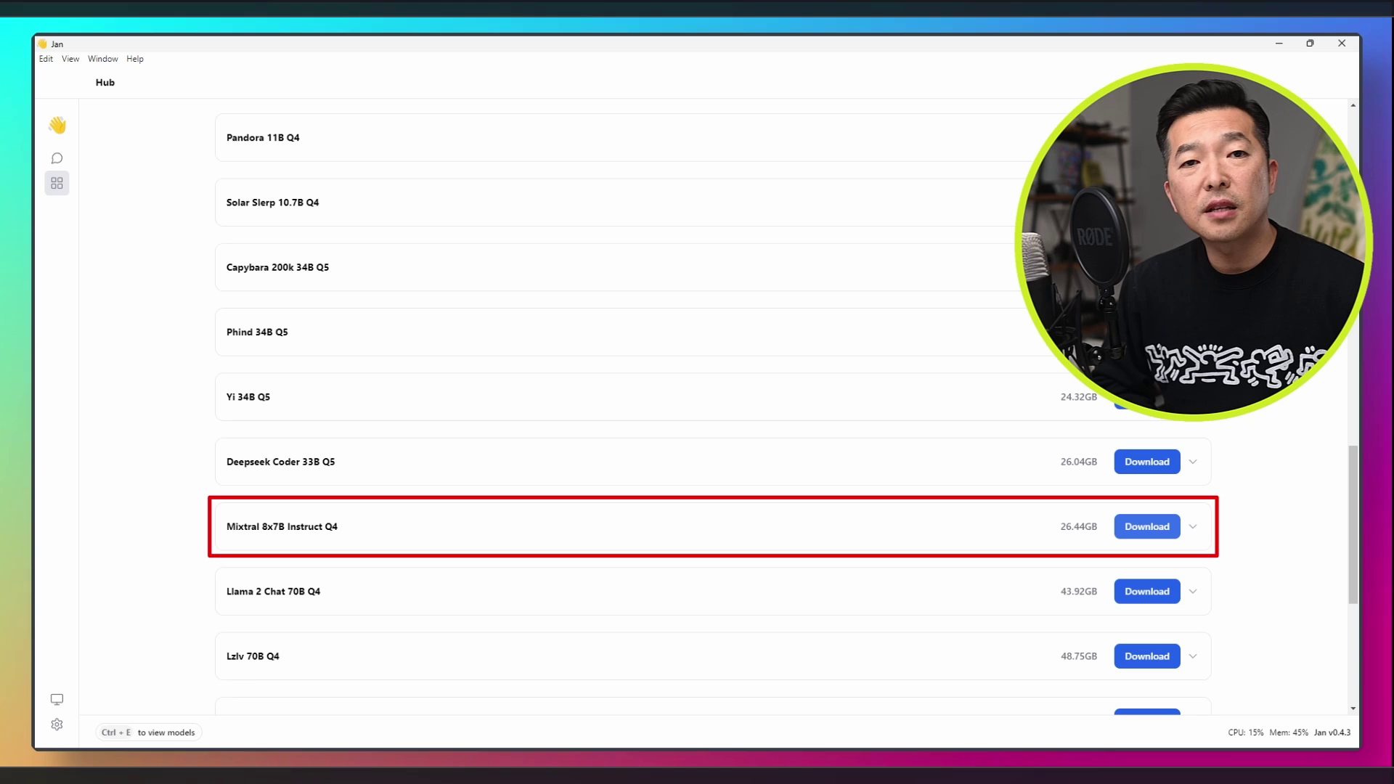
Step: Start downloading Mixtral 8x7B Instruct Q4 (26.44GB) from the Hub
click(1145, 527)
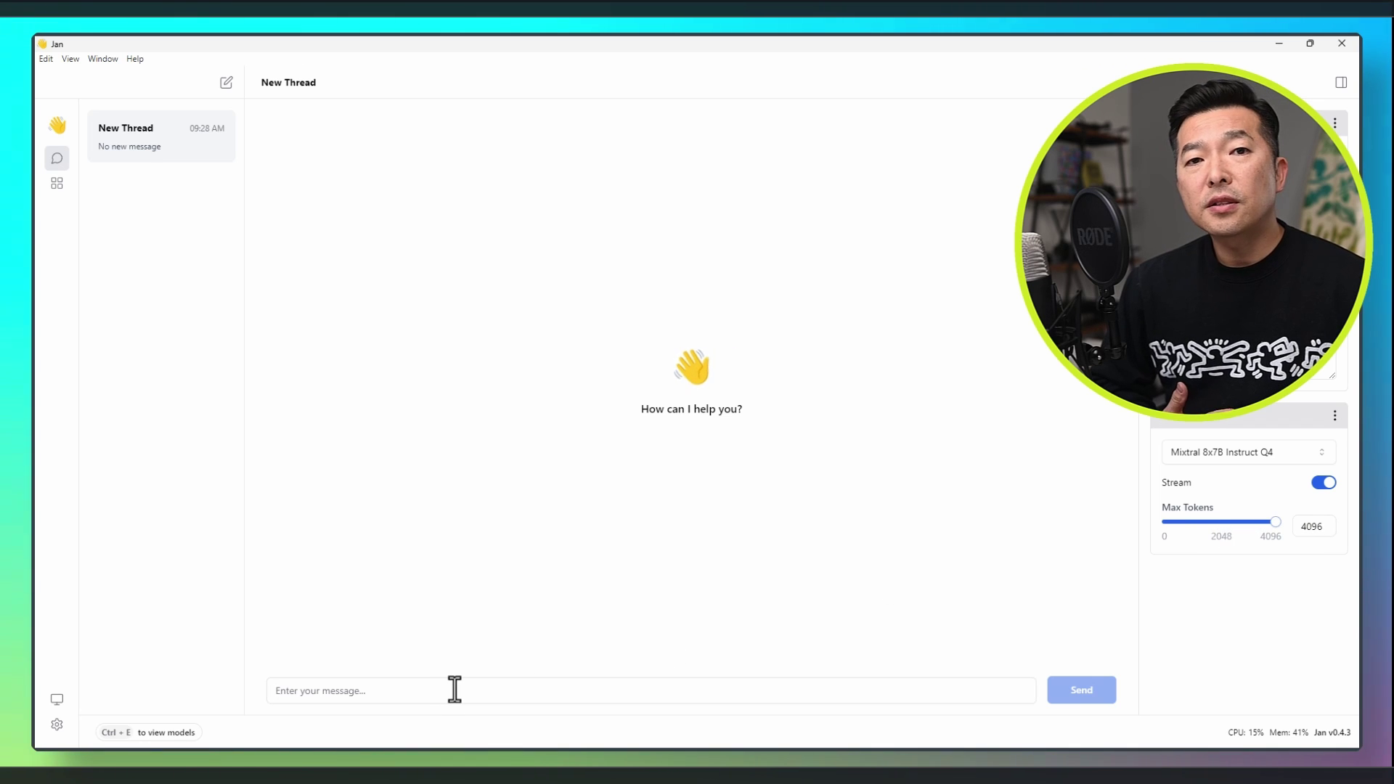
Step: Ask Mixtral to 'Suggest 5 video tutorial ideas I can make around Microsoft OneNote', then send a procrastination question
text(Suggest)
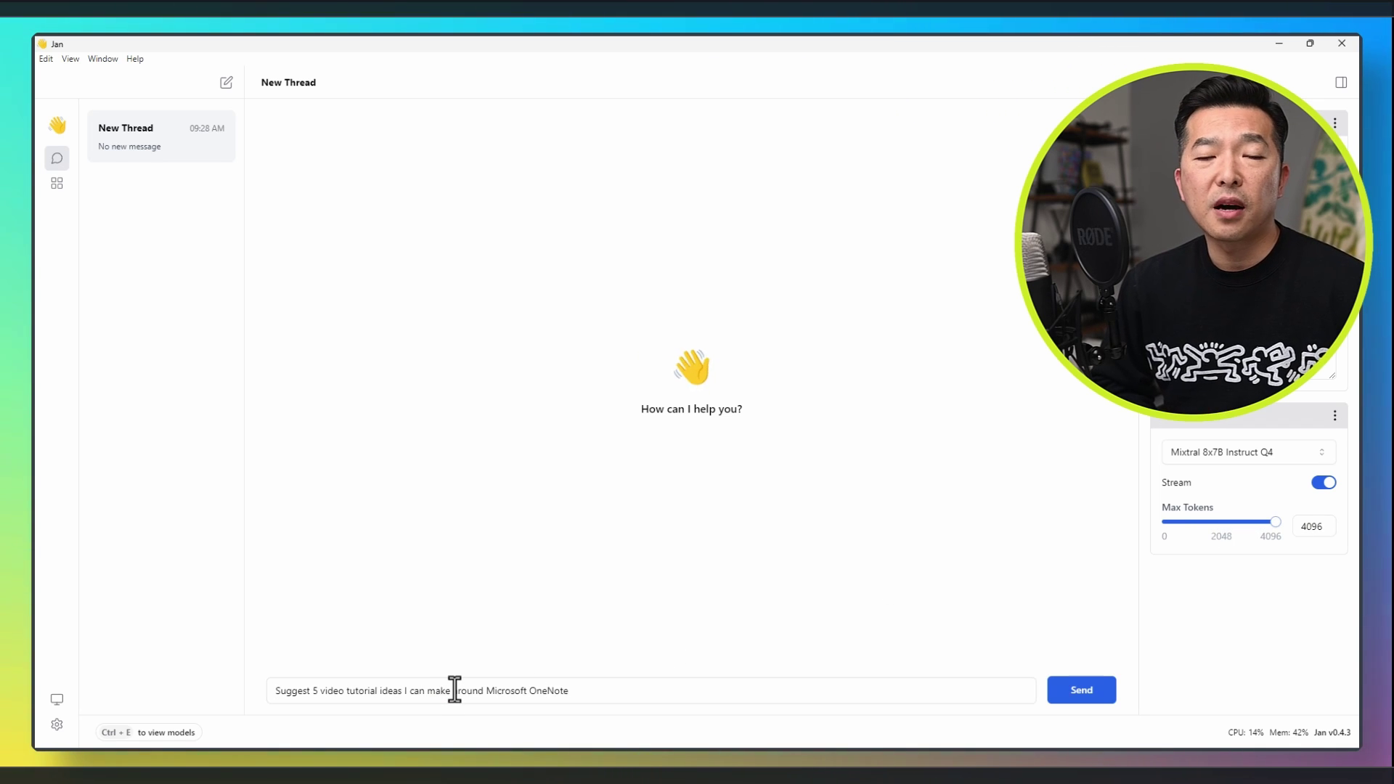
text( 5 video tutorial ideas I can make around Microsoft OneNote)
key(Return)
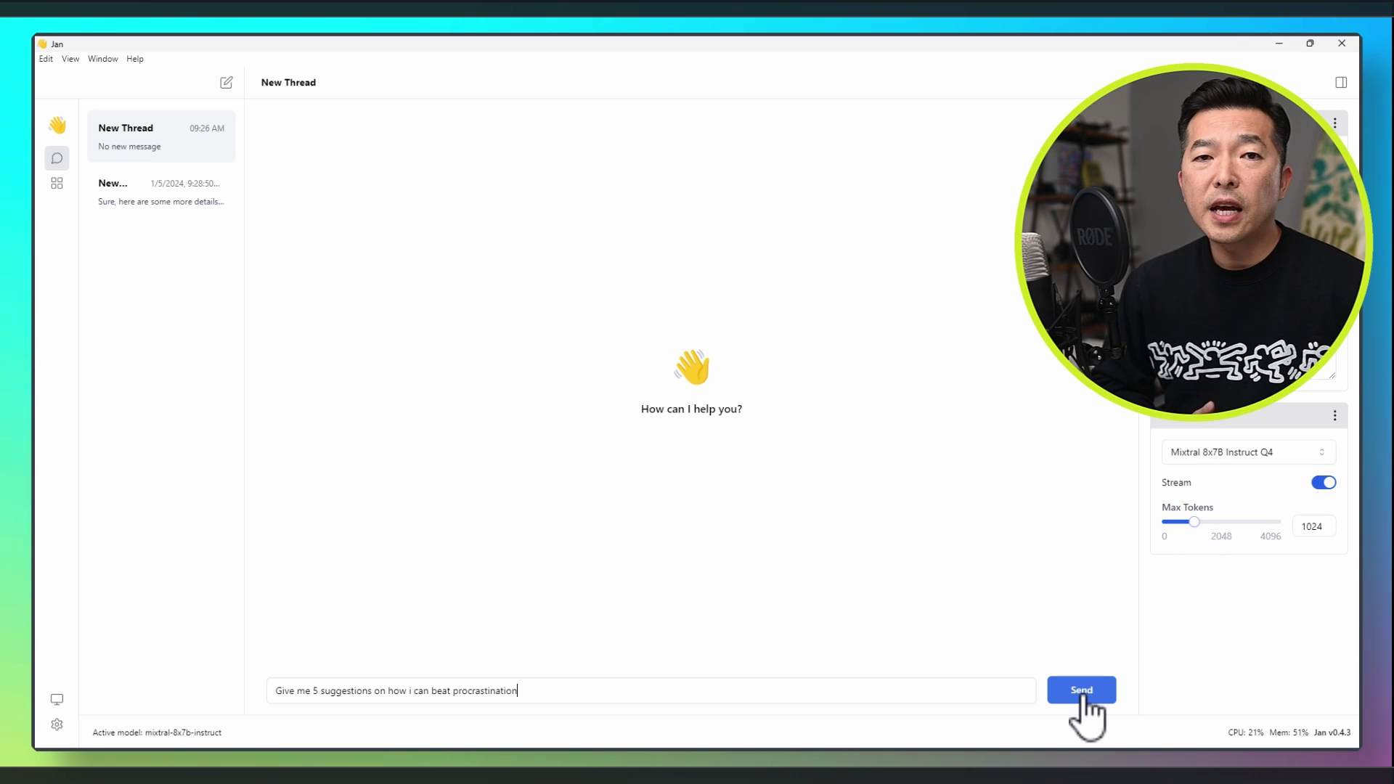
click(1080, 690)
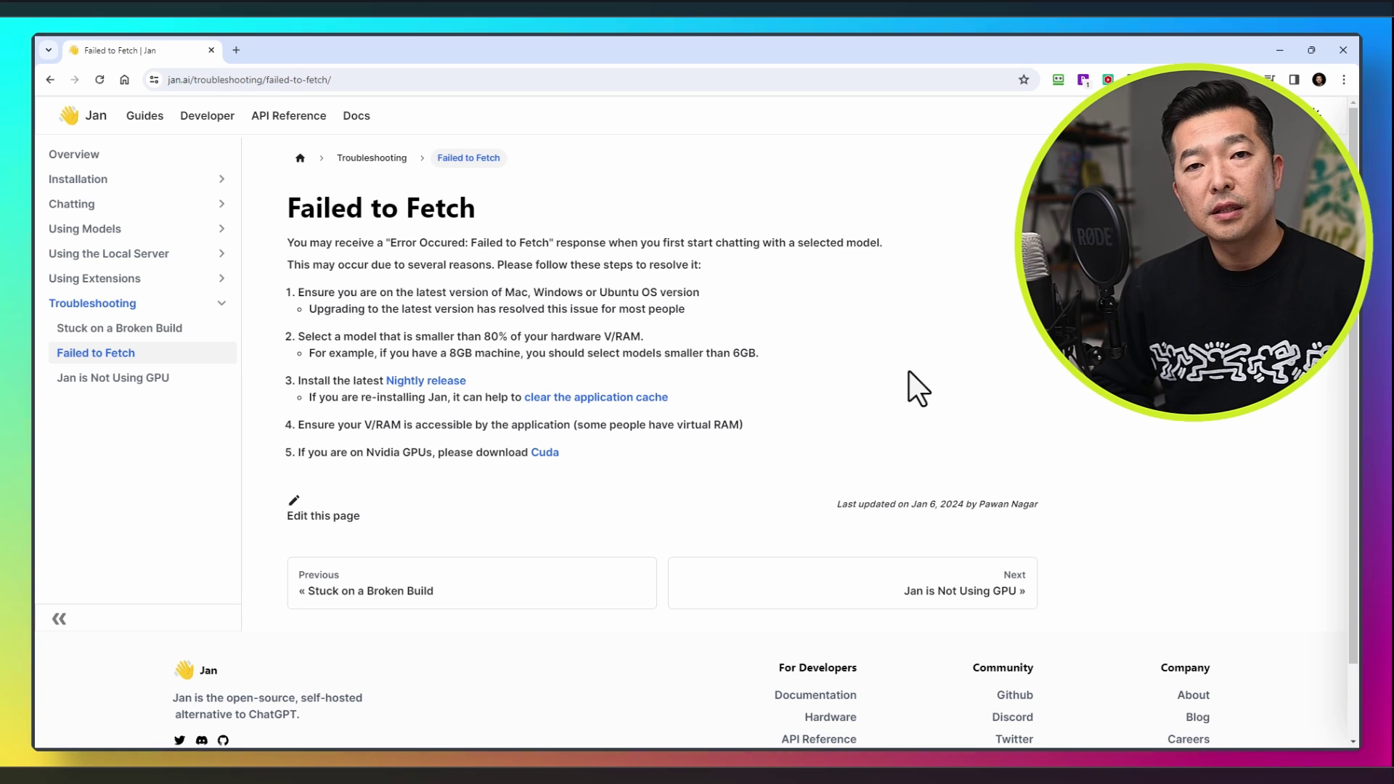
Step: Download the experimental nightly Windows build jan-win-x64-0.4.3-126.exe from GitHub and launch it
click(426, 382)
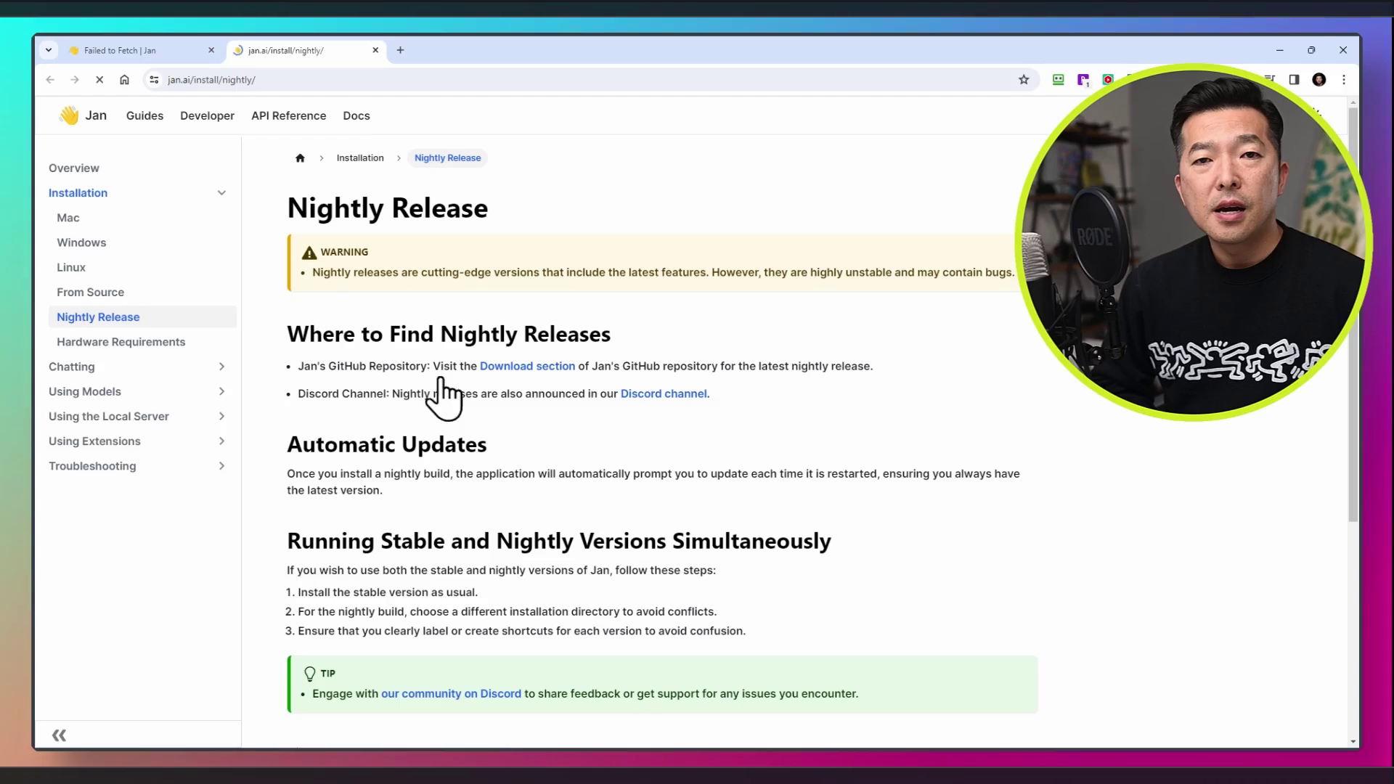
click(517, 368)
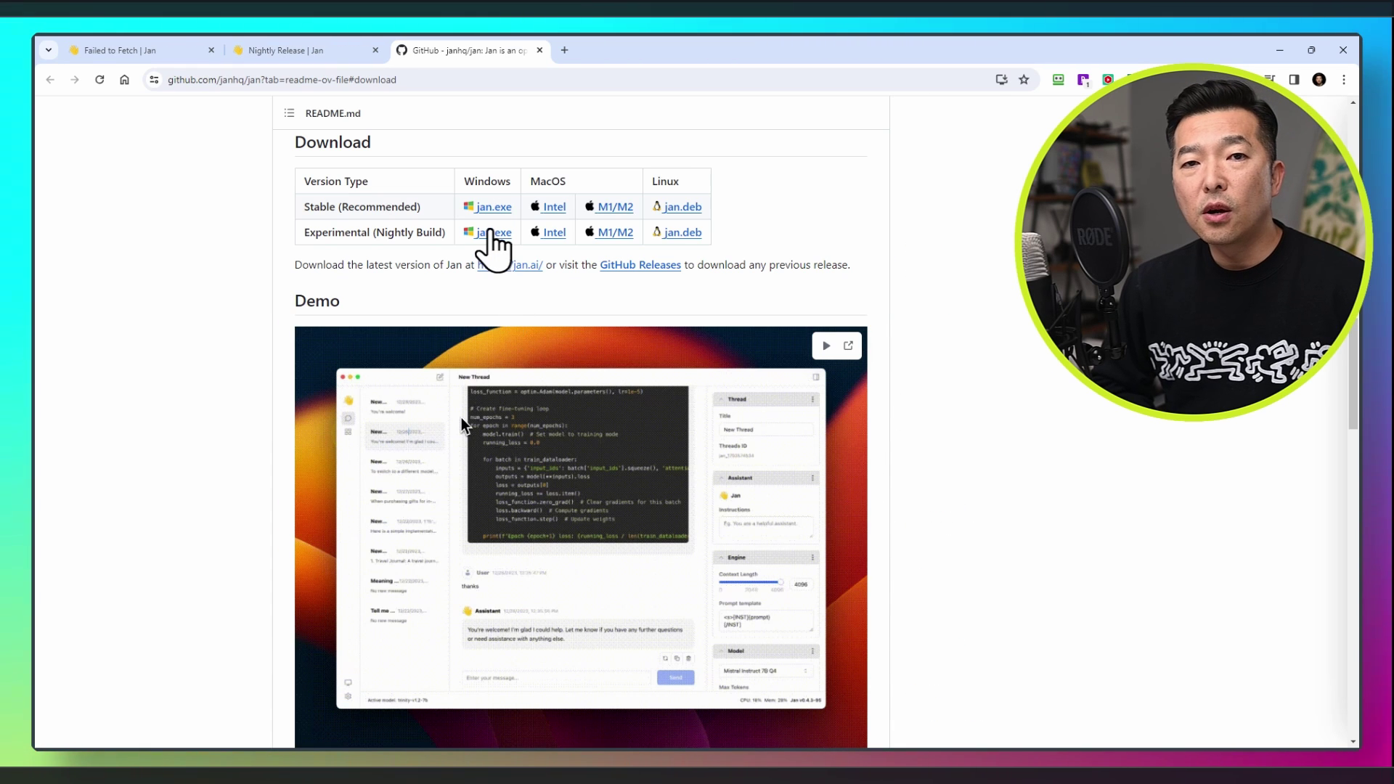
click(489, 231)
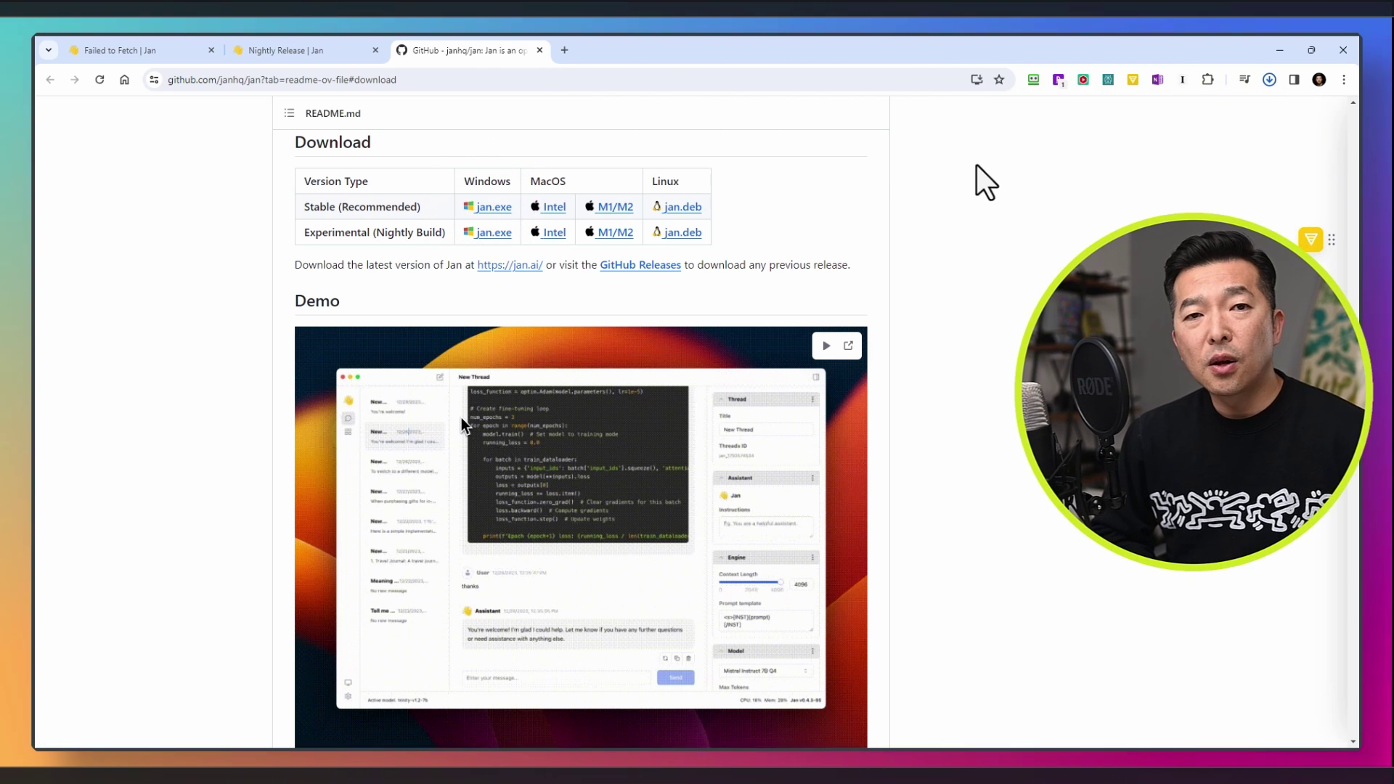
click(1270, 81)
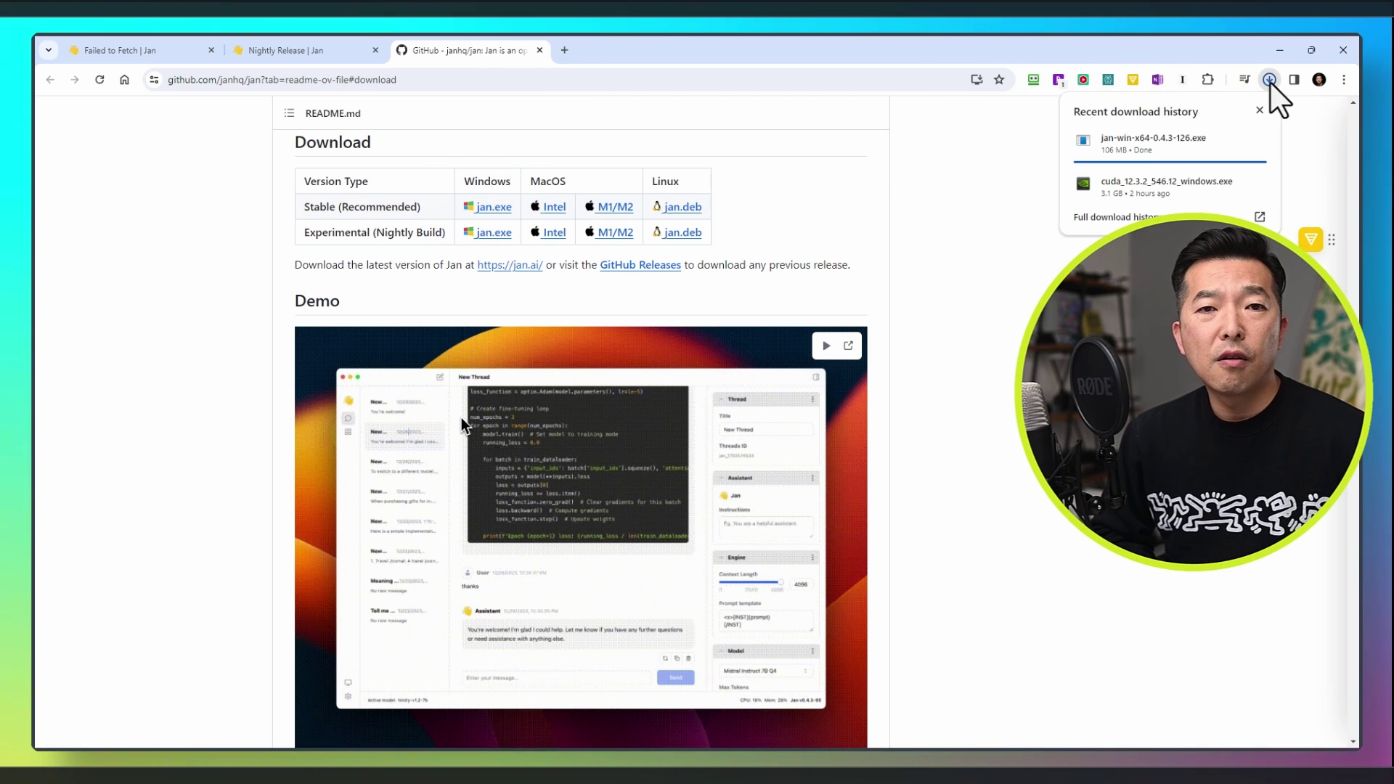
click(1119, 145)
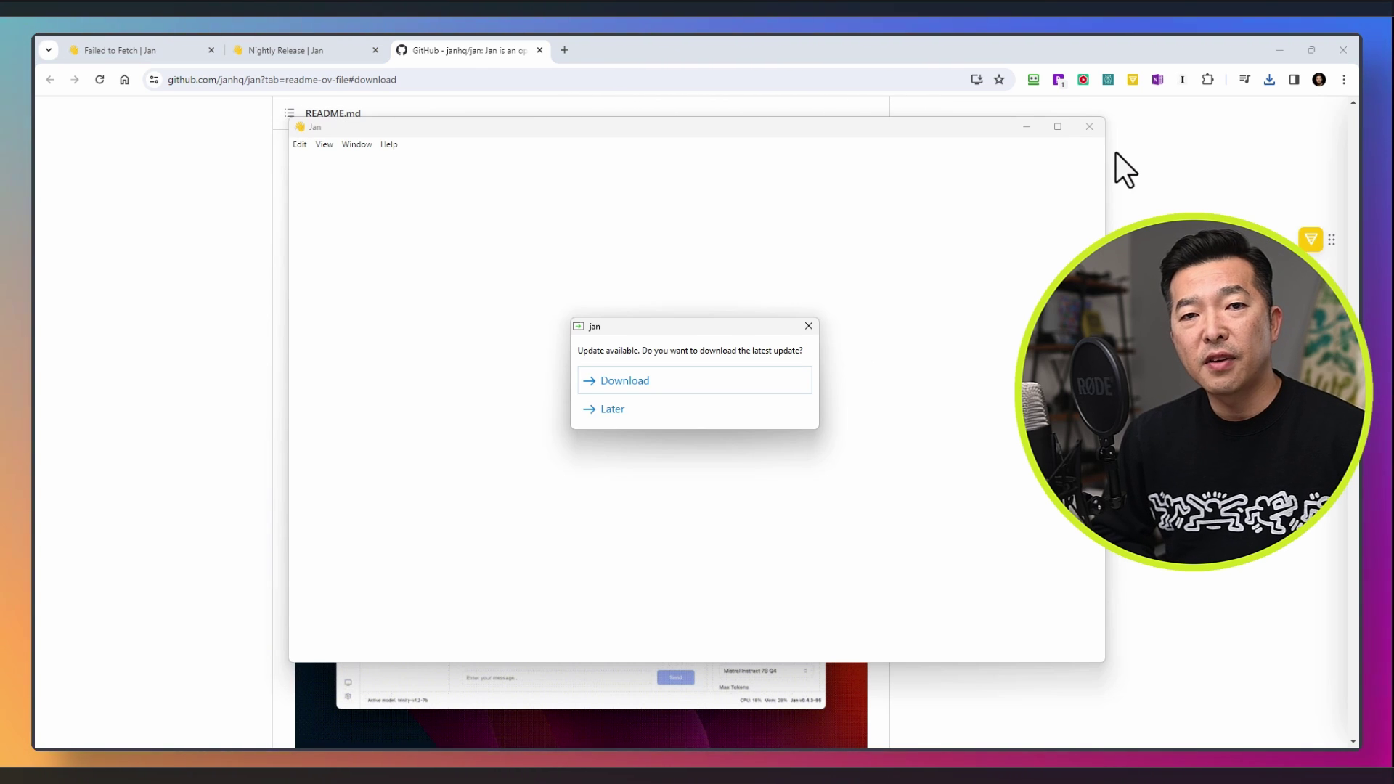
Step: Download the offered Jan update and restart to install v0.4.3-127
click(621, 382)
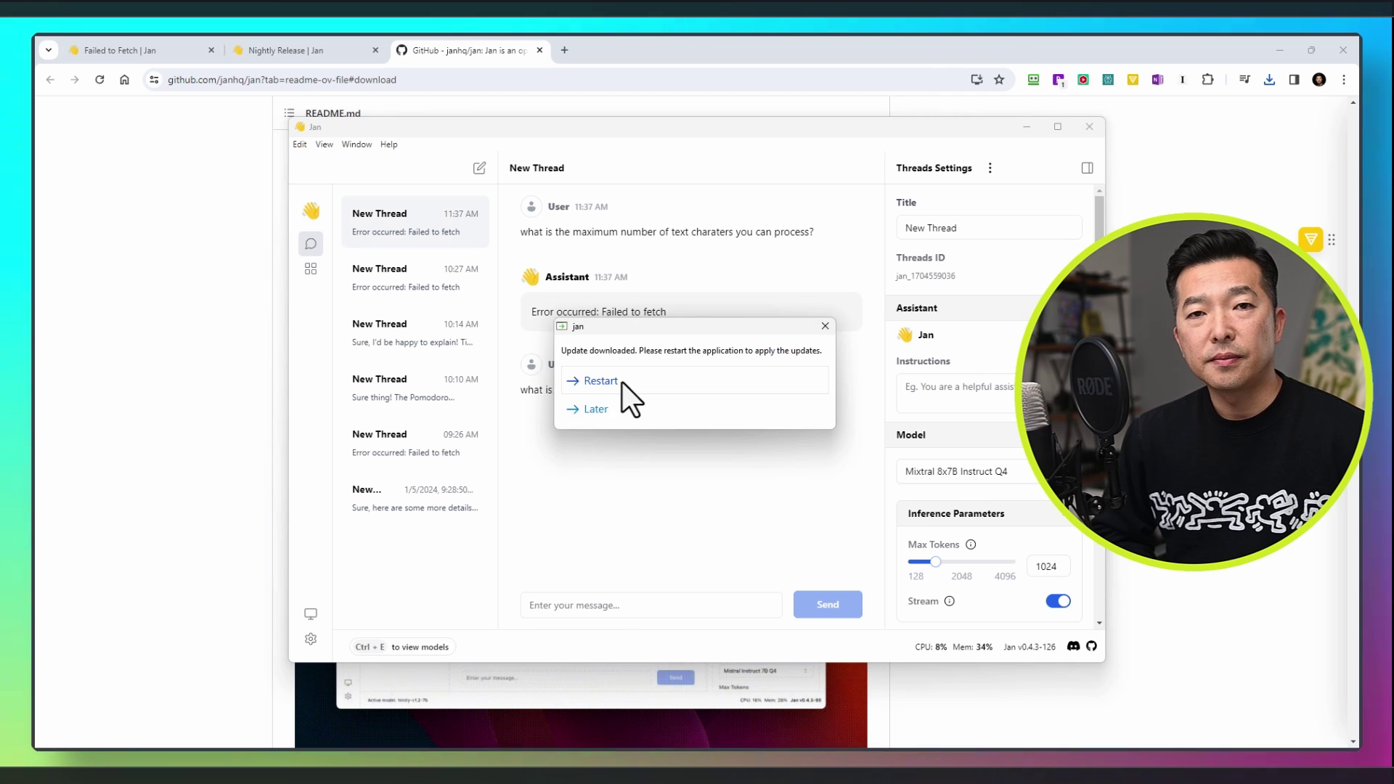
click(601, 380)
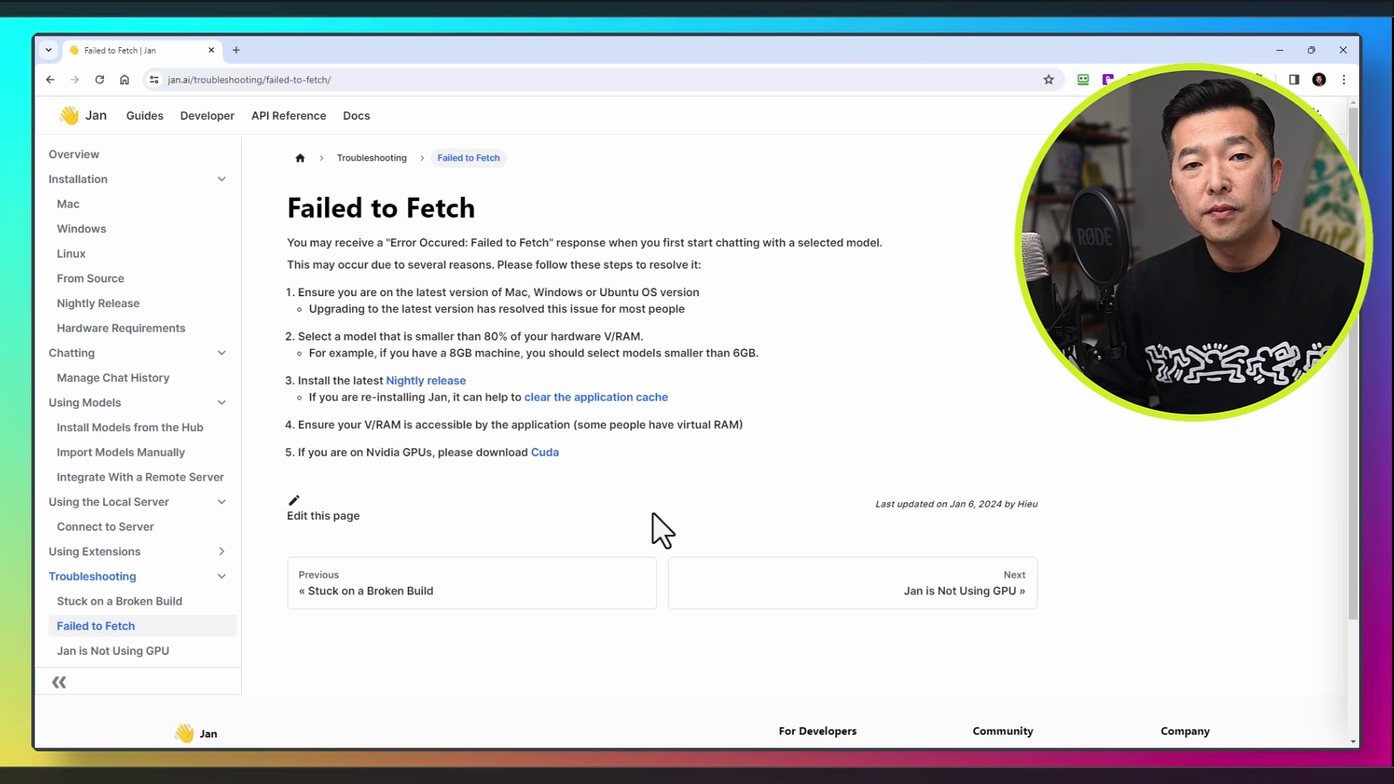
Step: Download the CUDA 12.3 Update 2 local exe installer (3.1 GB) for Windows 11 x86_64
click(544, 451)
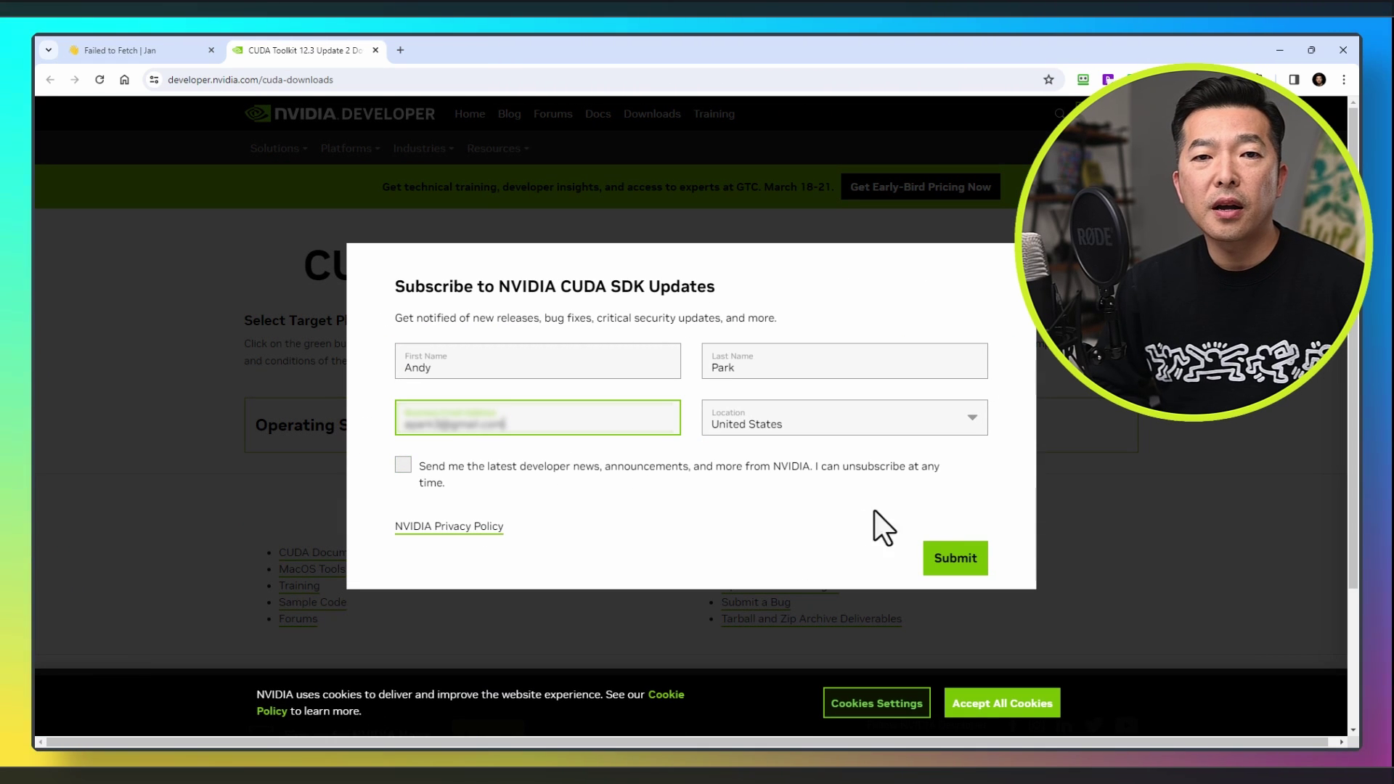
click(947, 563)
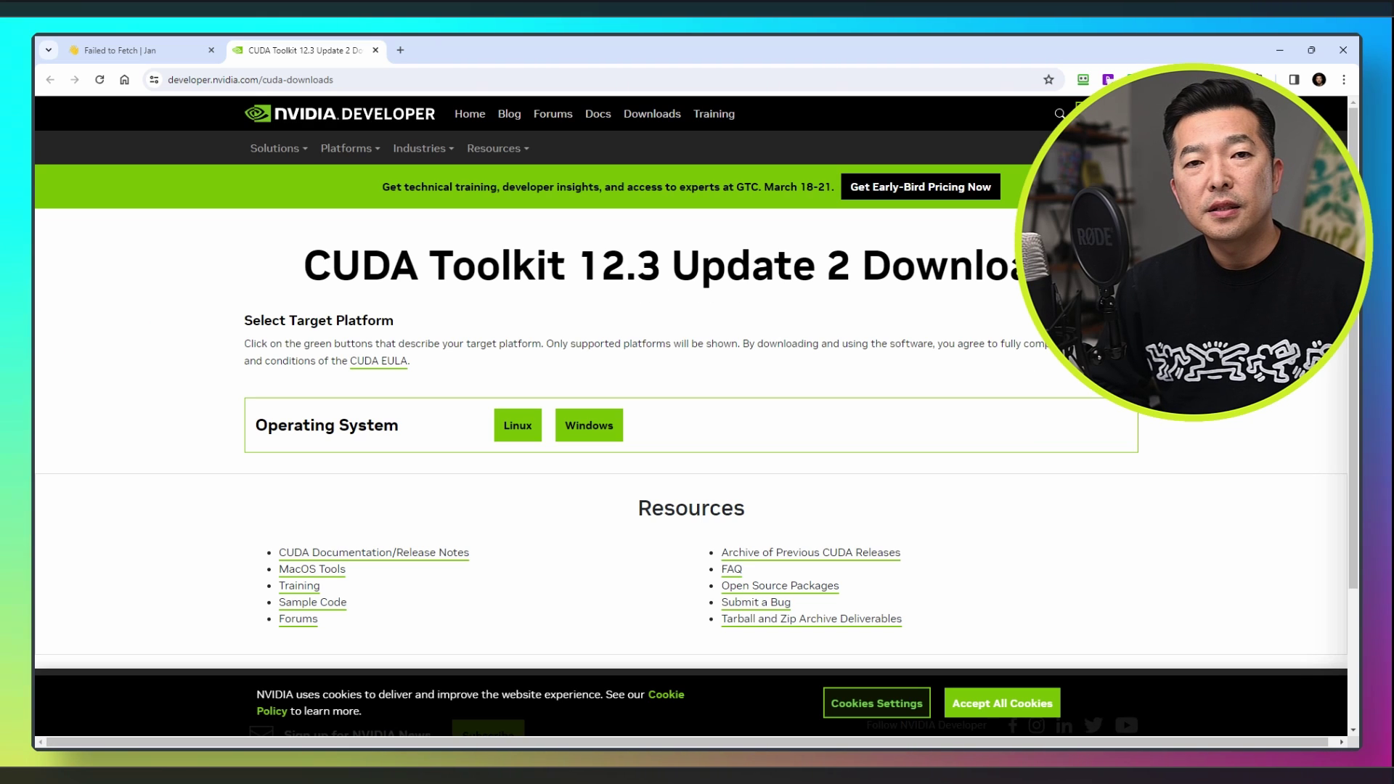
click(599, 434)
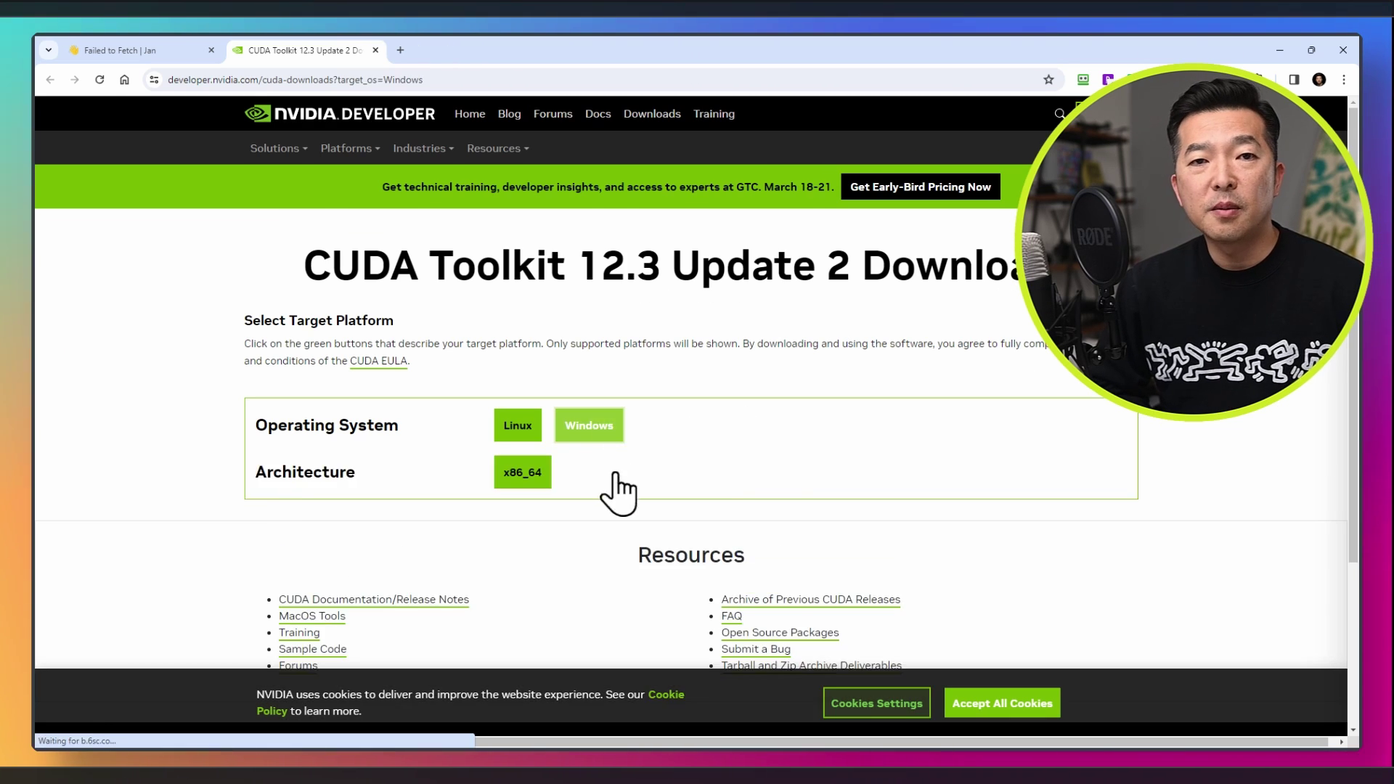
scroll(552, 363, down, 2)
click(519, 346)
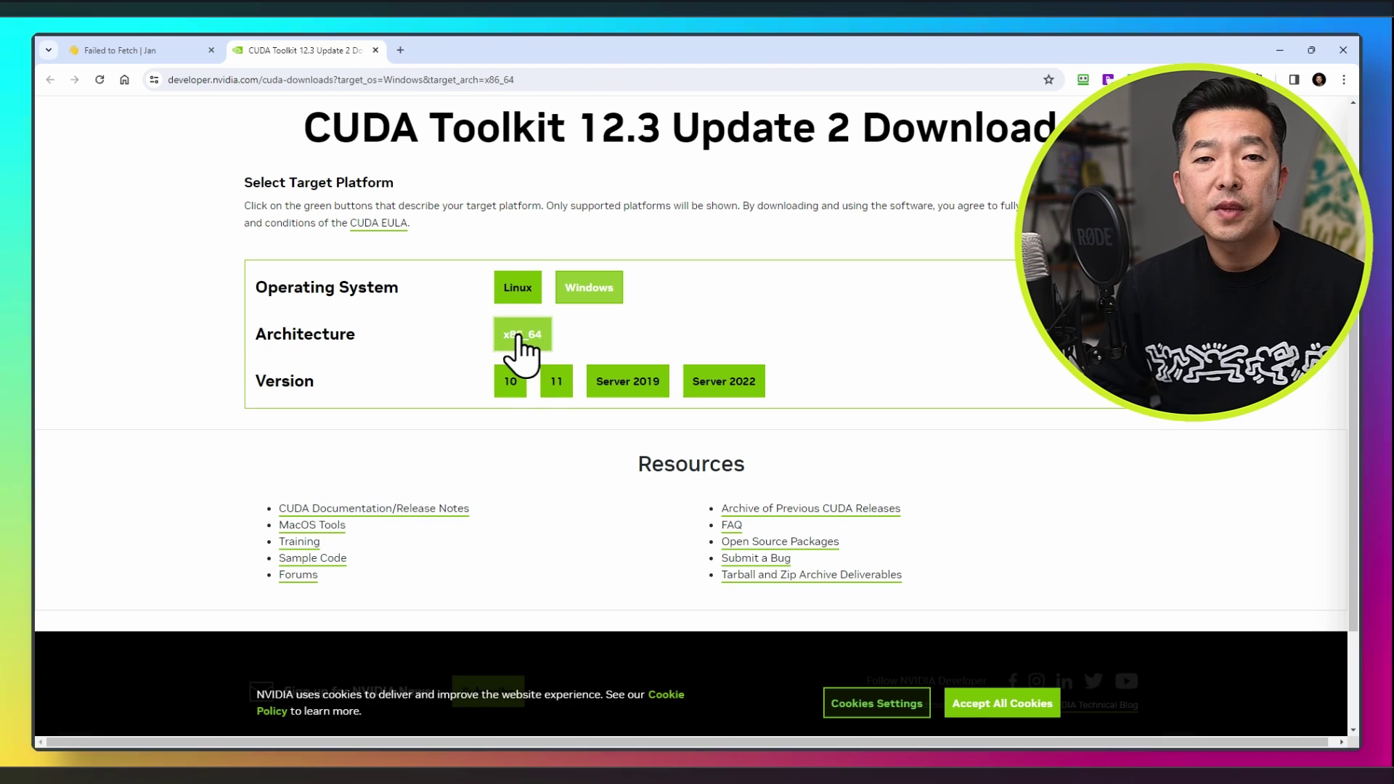
click(552, 386)
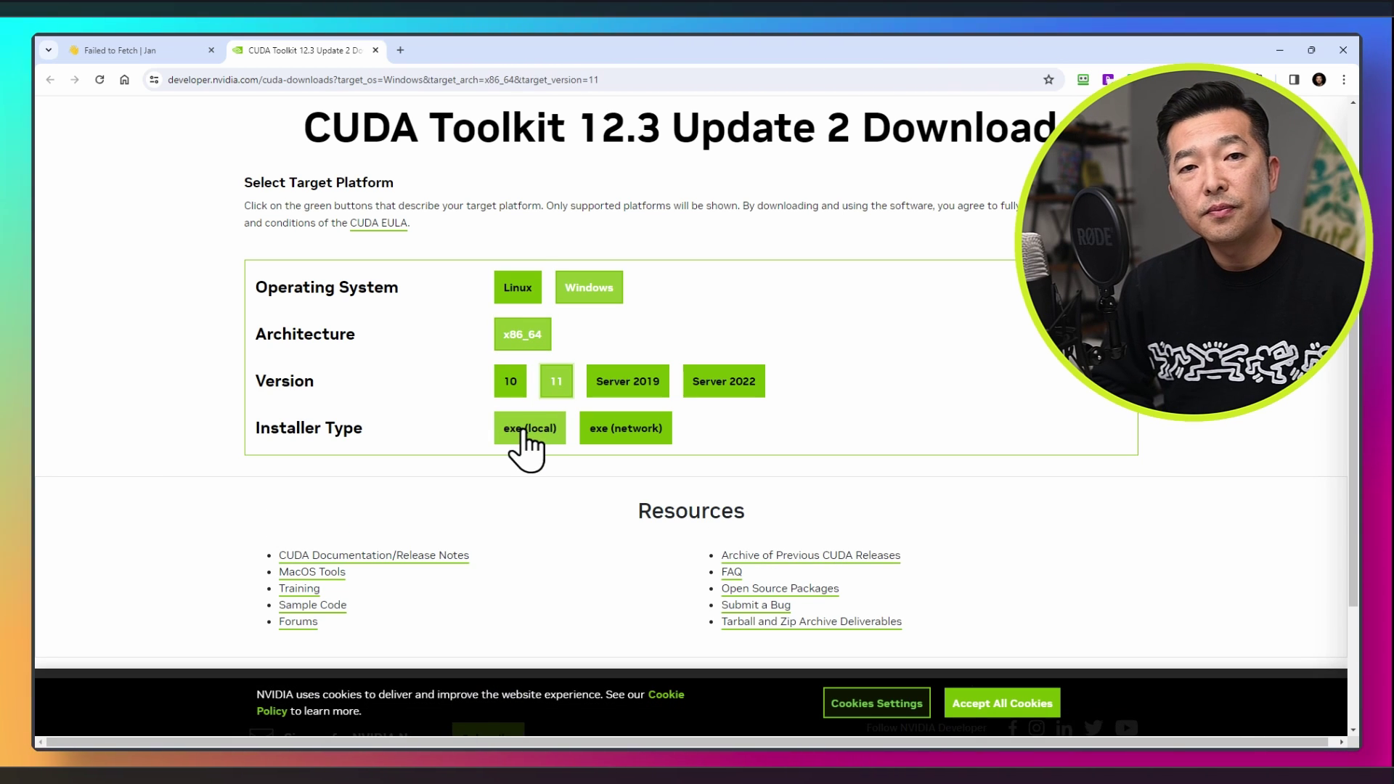
click(523, 430)
scroll(573, 446, down, 2)
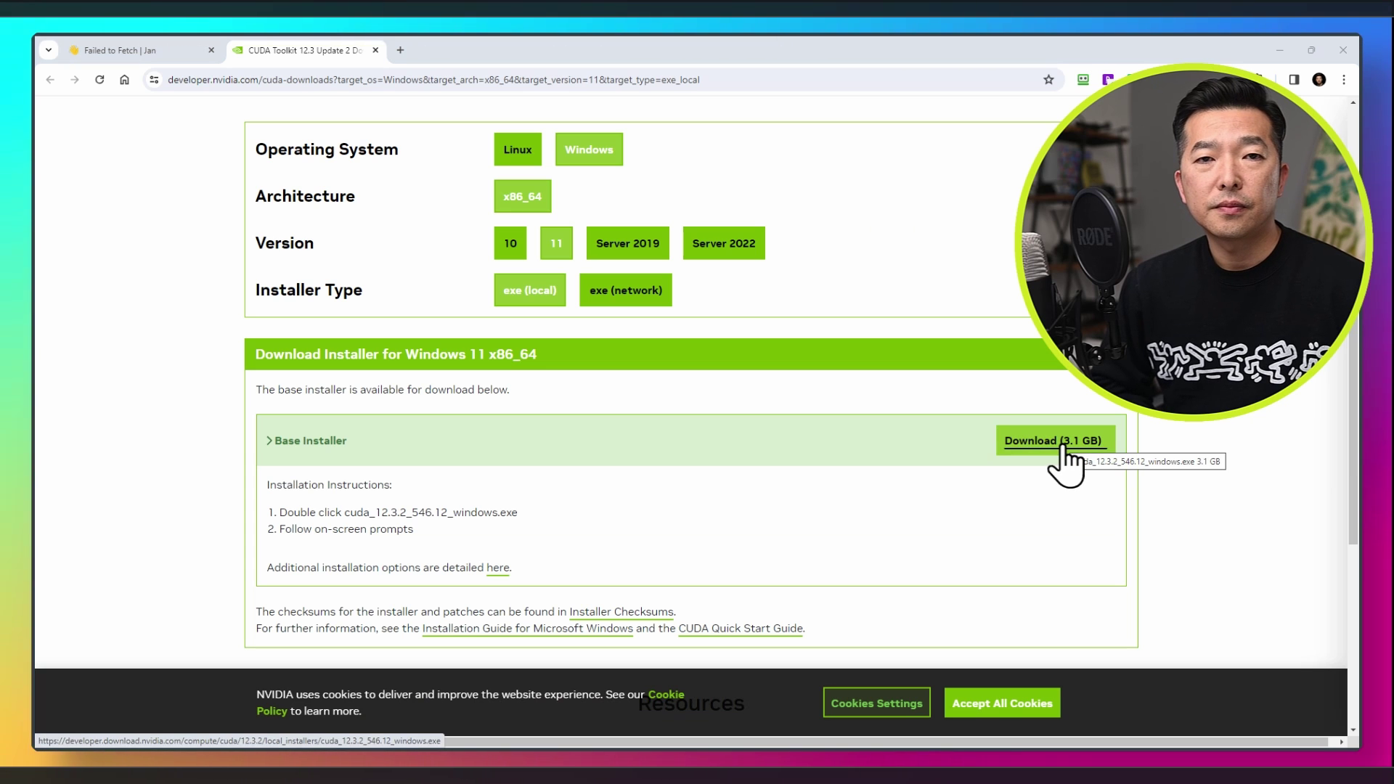
click(1061, 442)
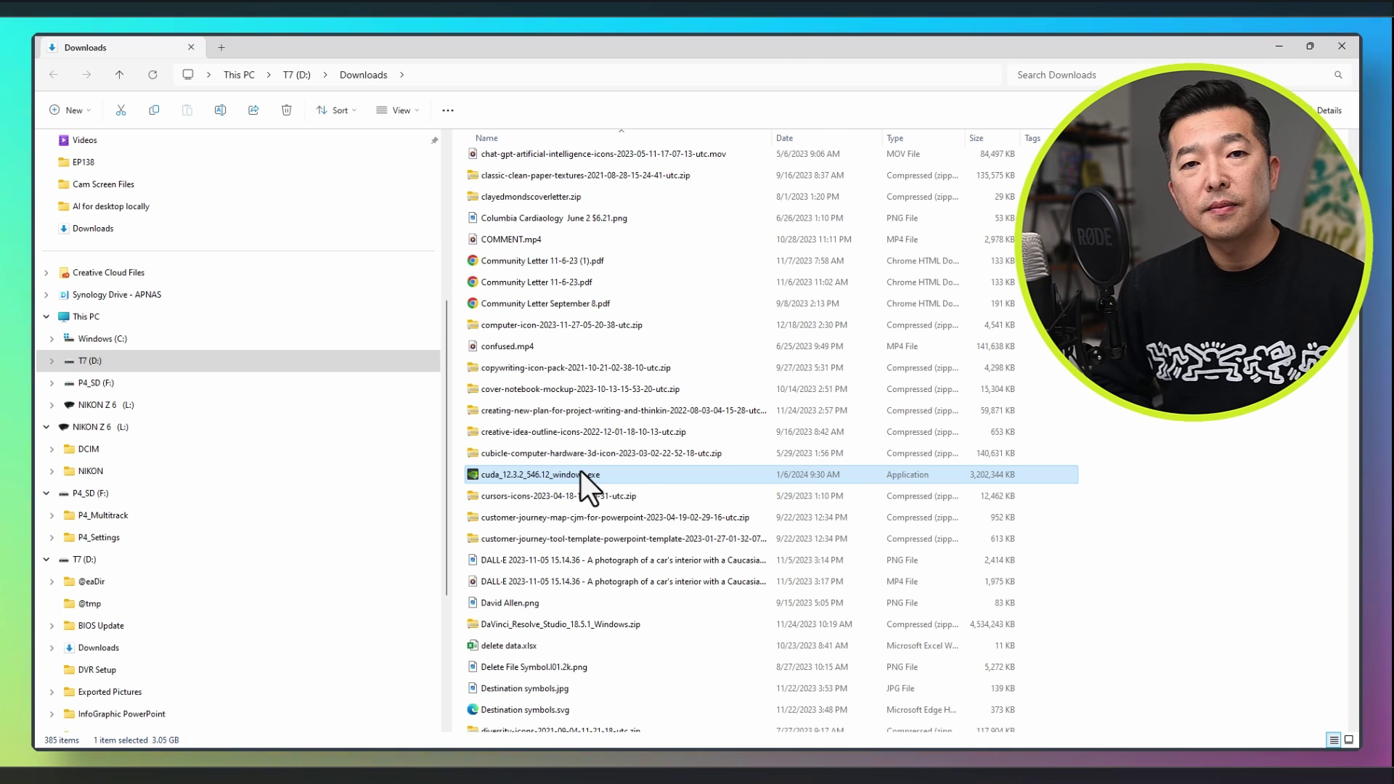
Step: Run cuda_12.3.2_546.12_windows.exe and extract it to the default folder
double_click(580, 474)
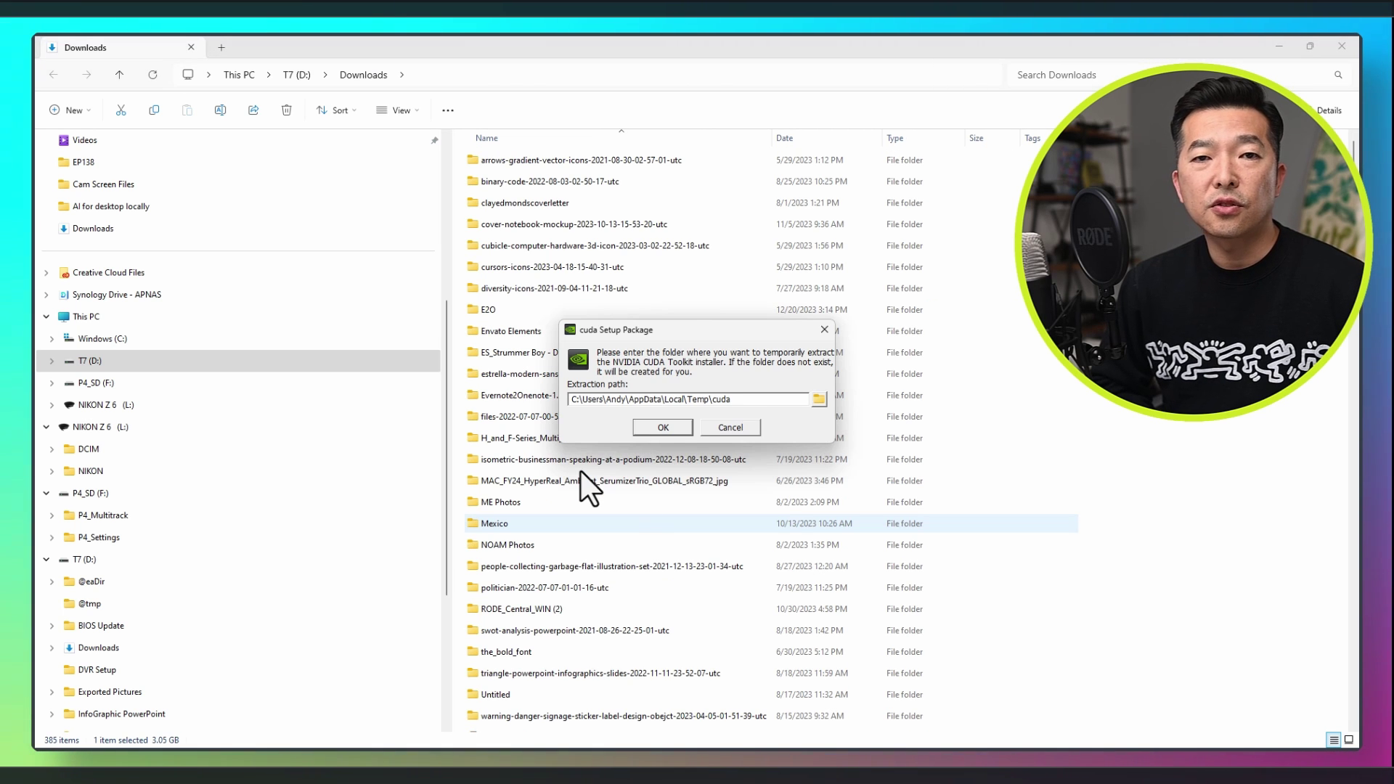
click(654, 429)
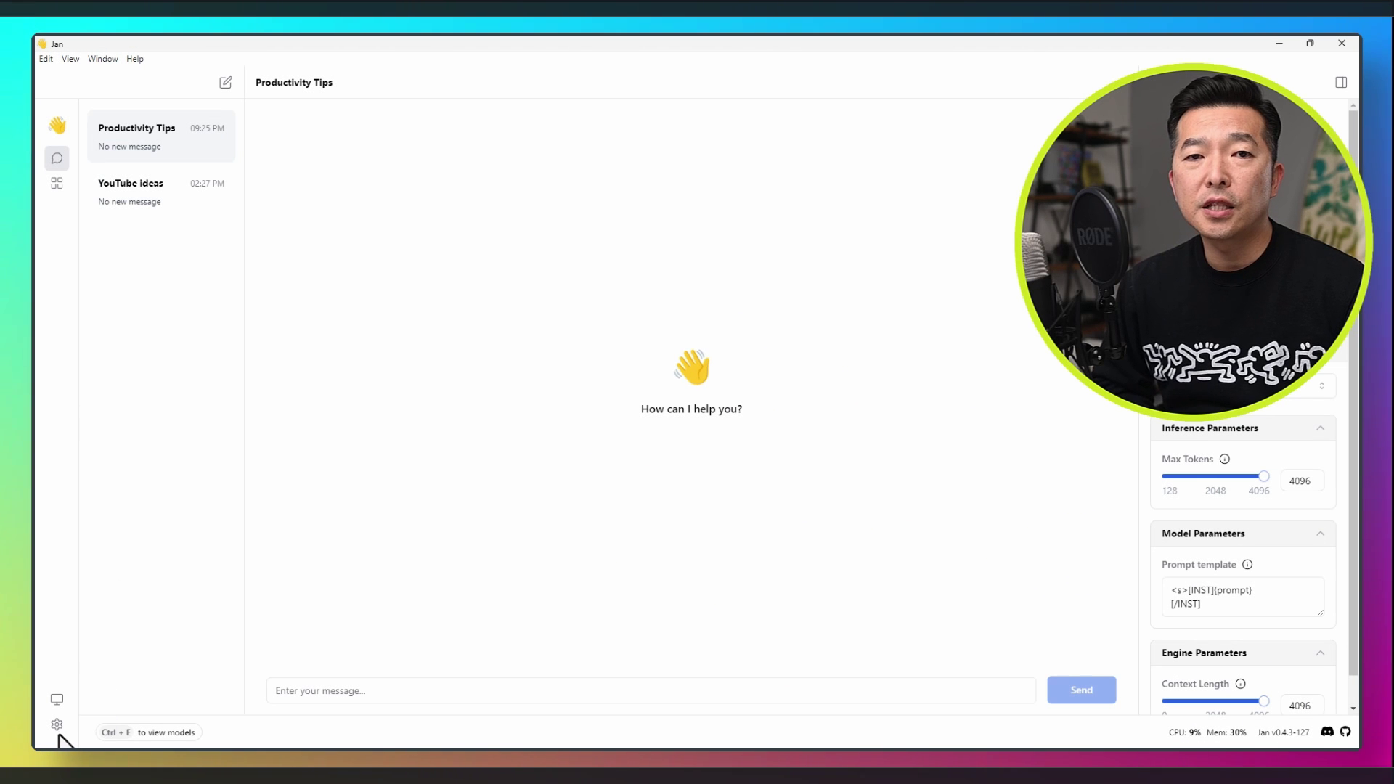
Step: Go to Jan's Advanced settings to check NVidia GPU acceleration is on
click(57, 725)
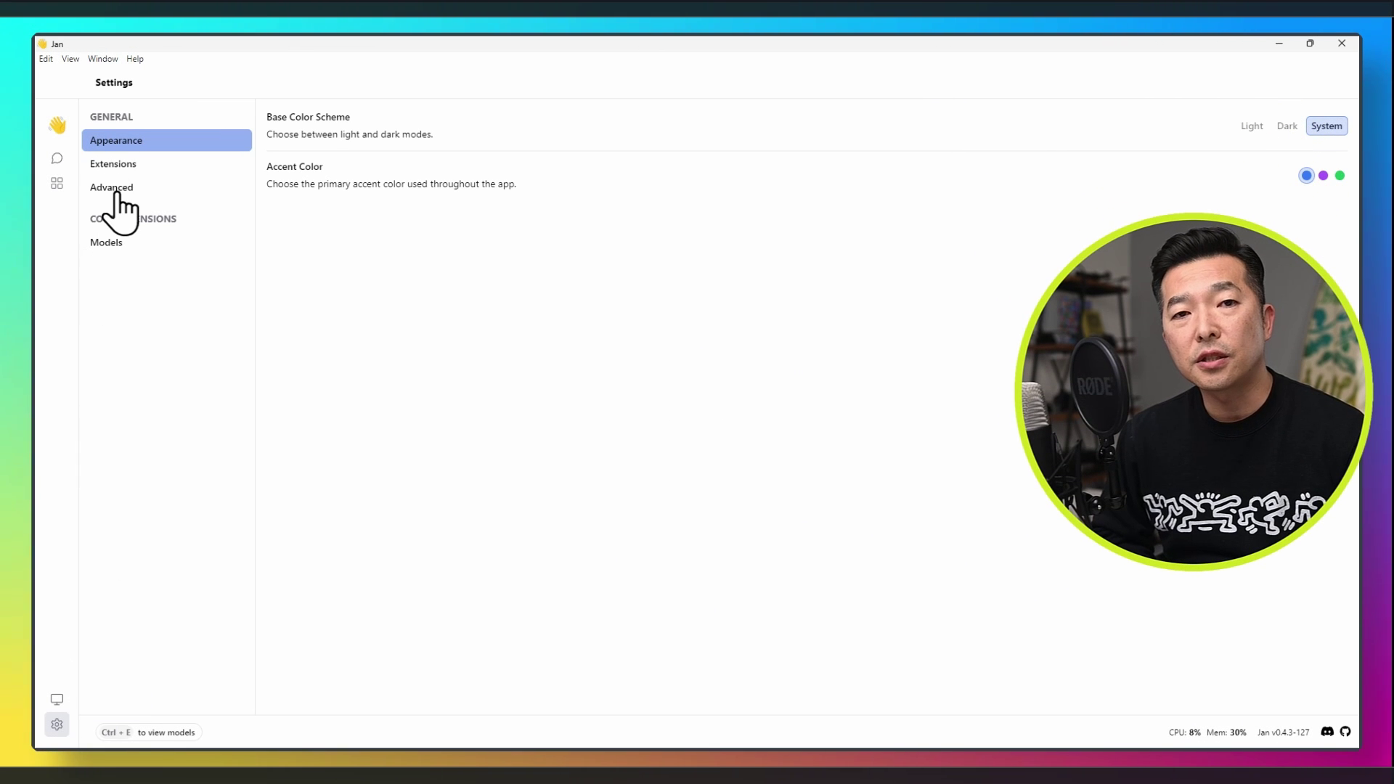
click(115, 189)
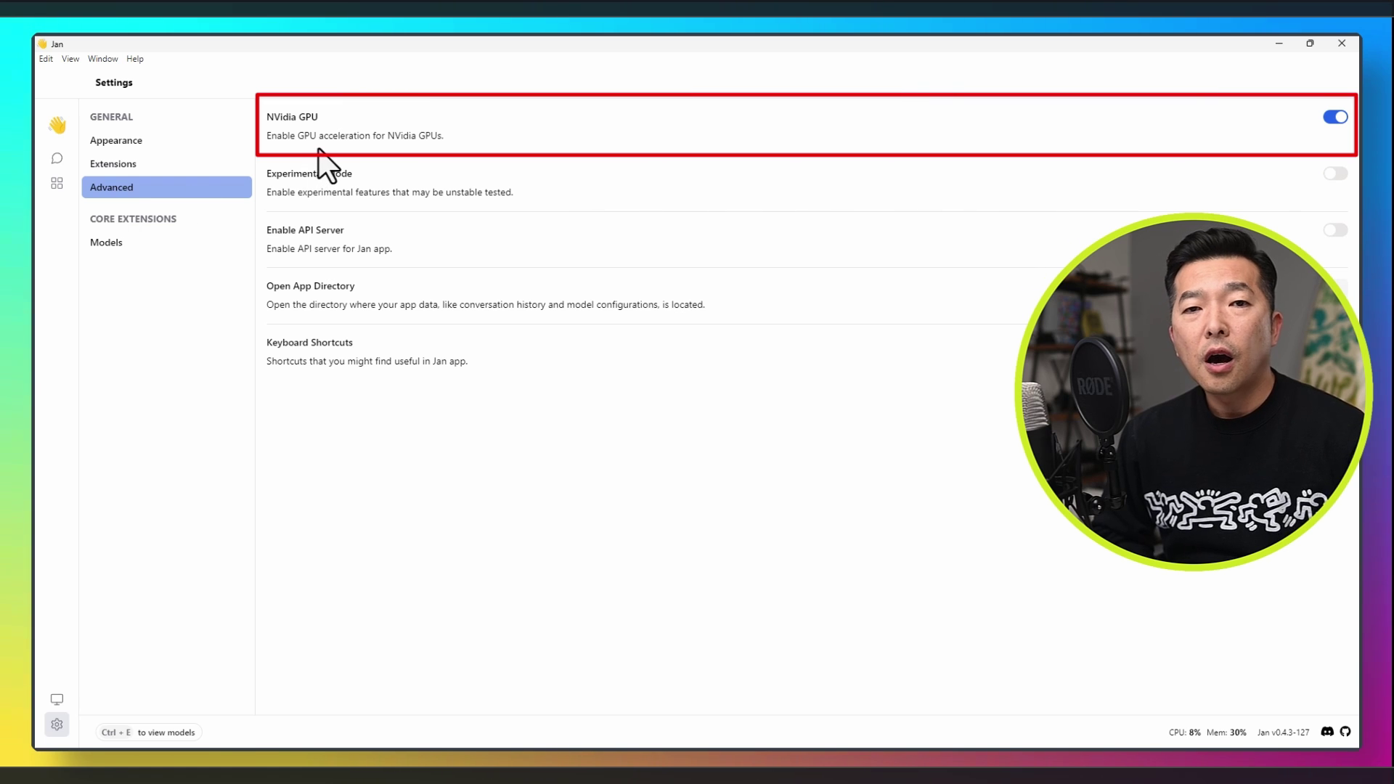